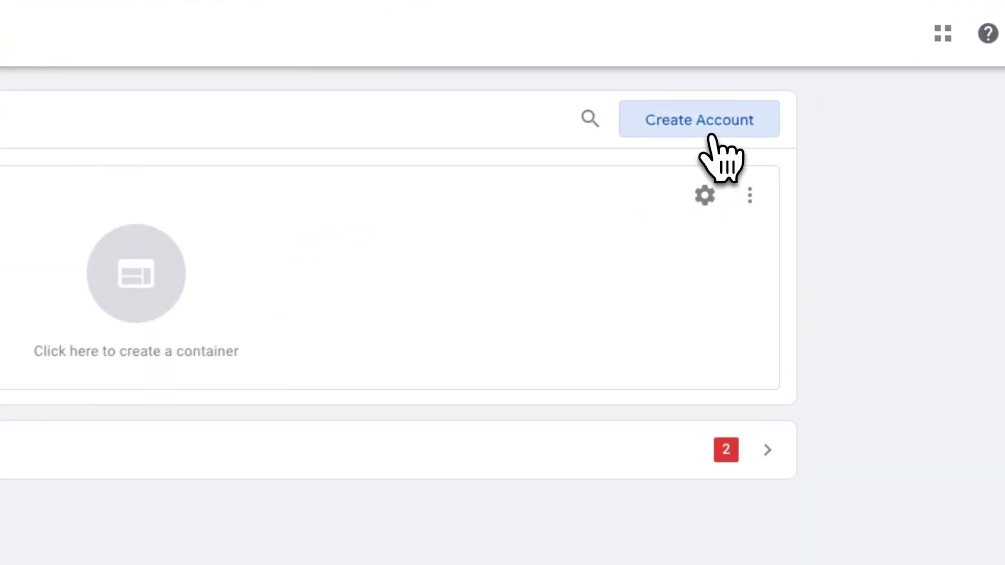
left_click(711, 135)
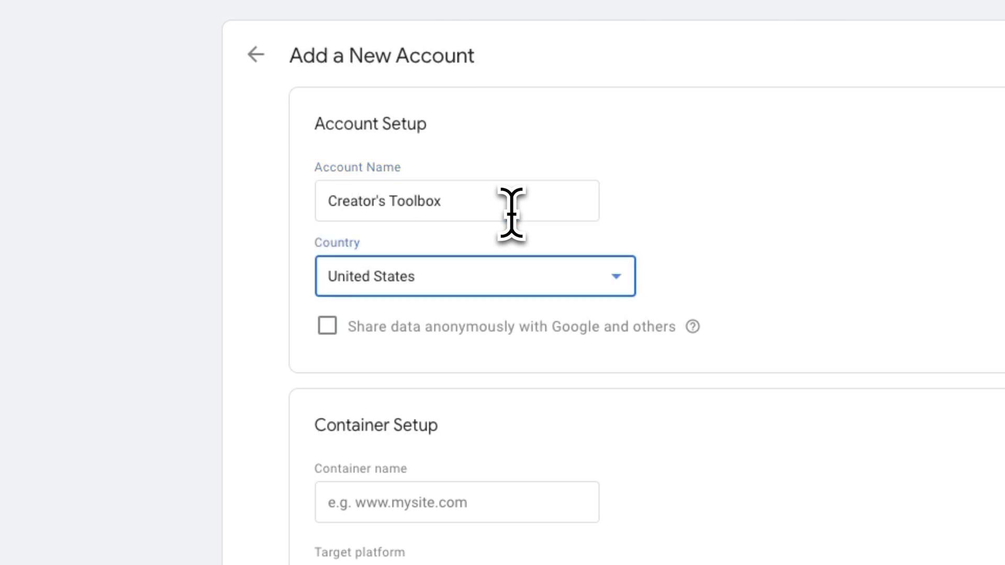
left_click(490, 503)
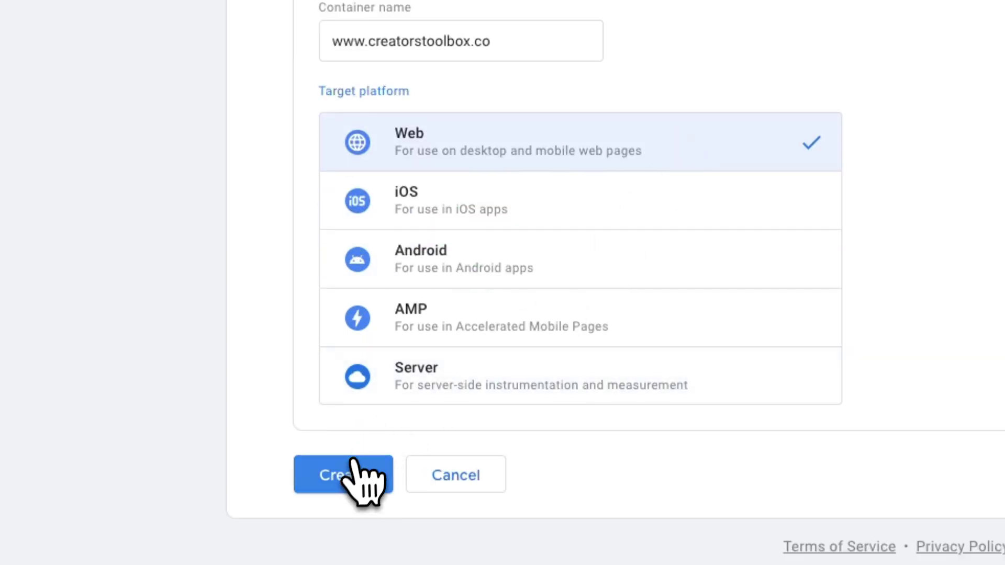
left_click(350, 473)
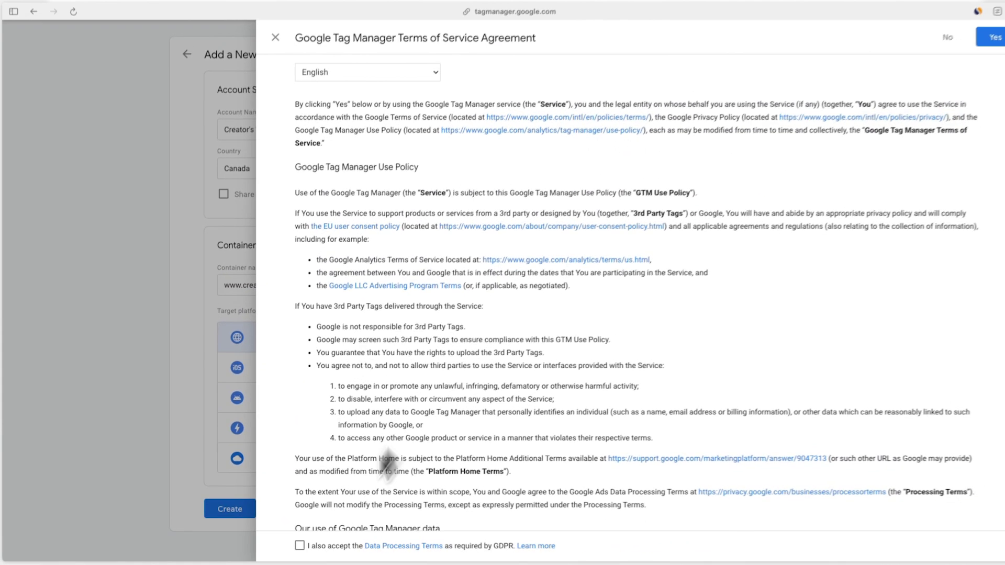
left_click(969, 49)
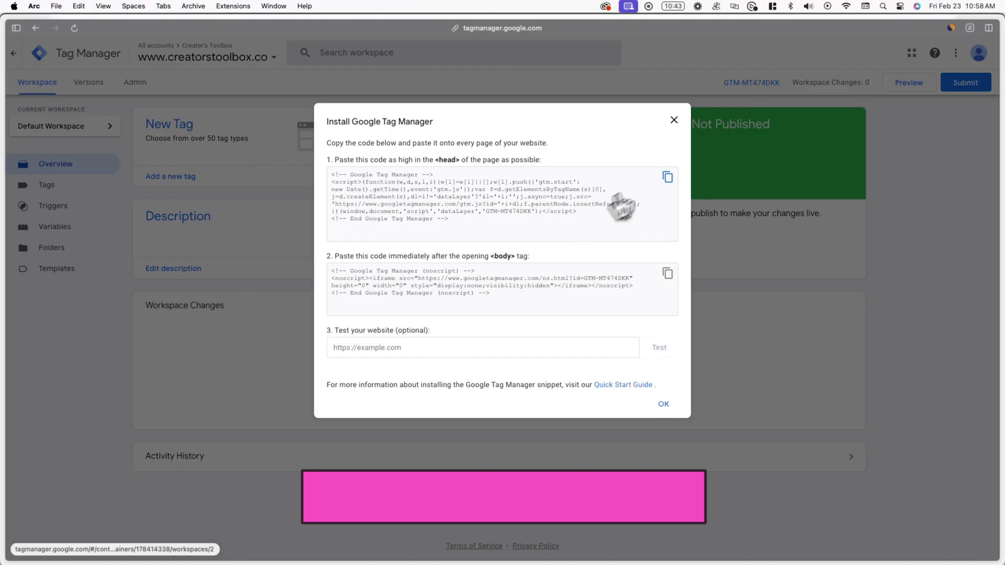
left_click(700, 303)
- Copy the new container's GTM ID
left_click_drag(613, 85, 509, 105)
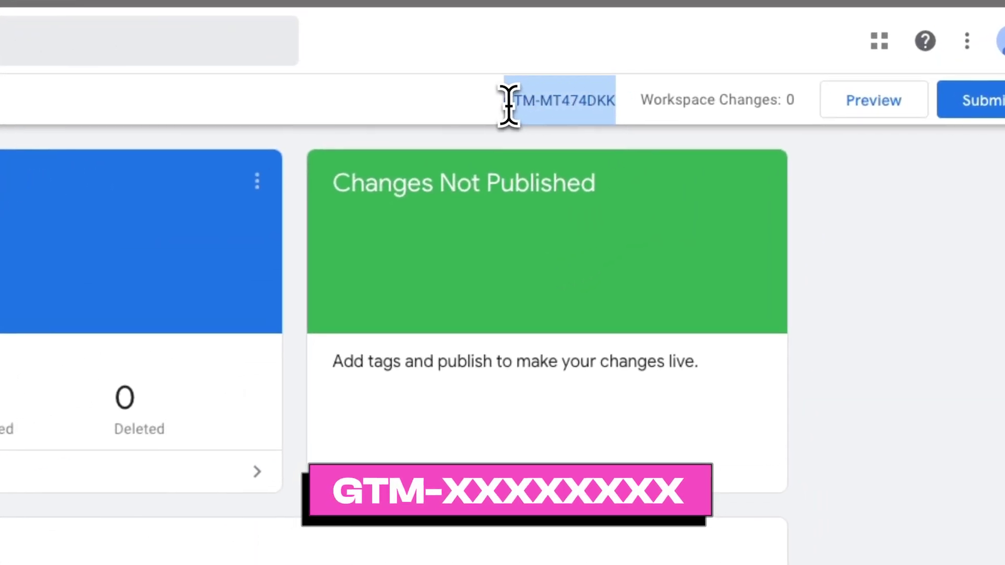
right_click(600, 112)
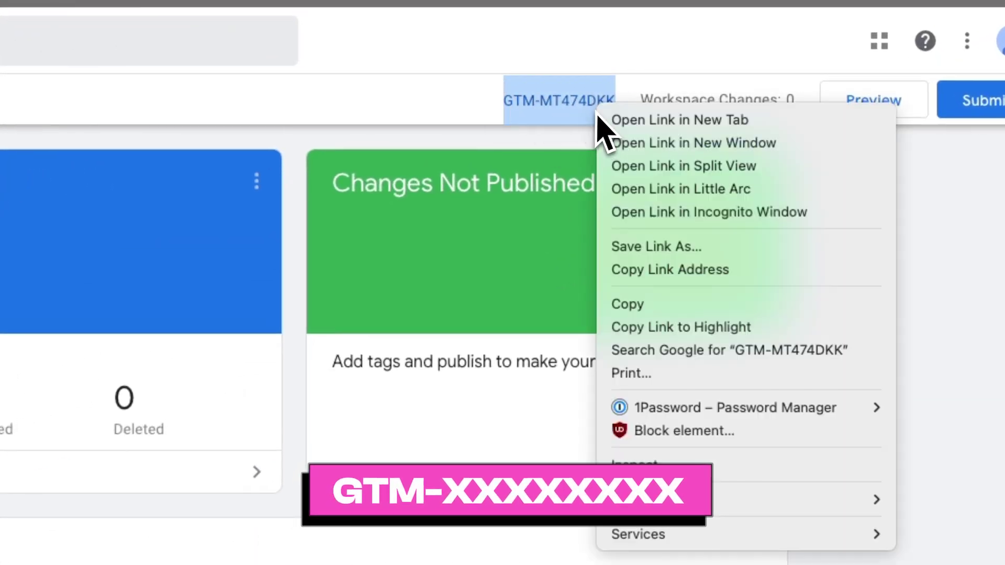
left_click(642, 302)
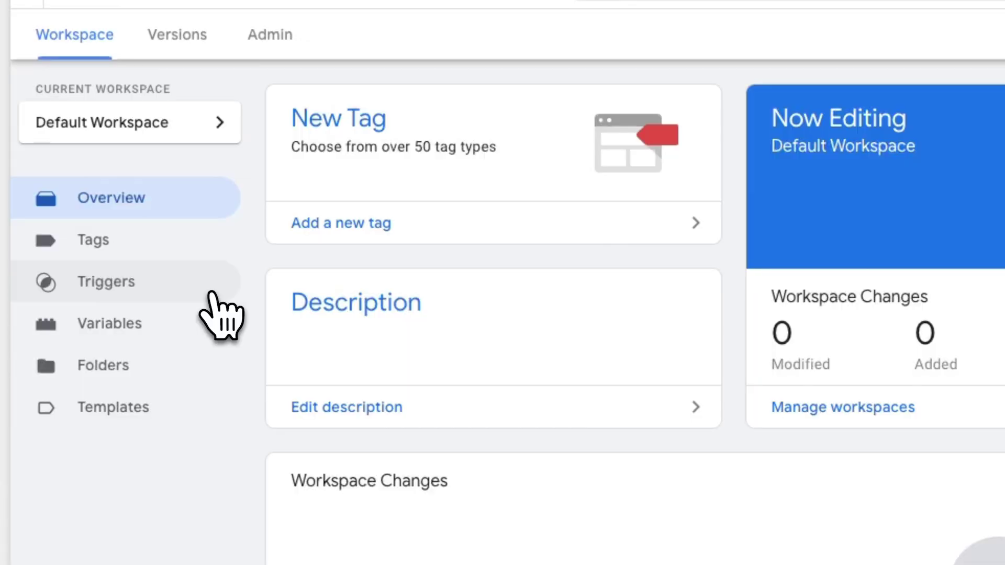
- Add and save a Custom Event trigger 'Subscriber sign-up' that fires on the signedUp event
left_click(212, 293)
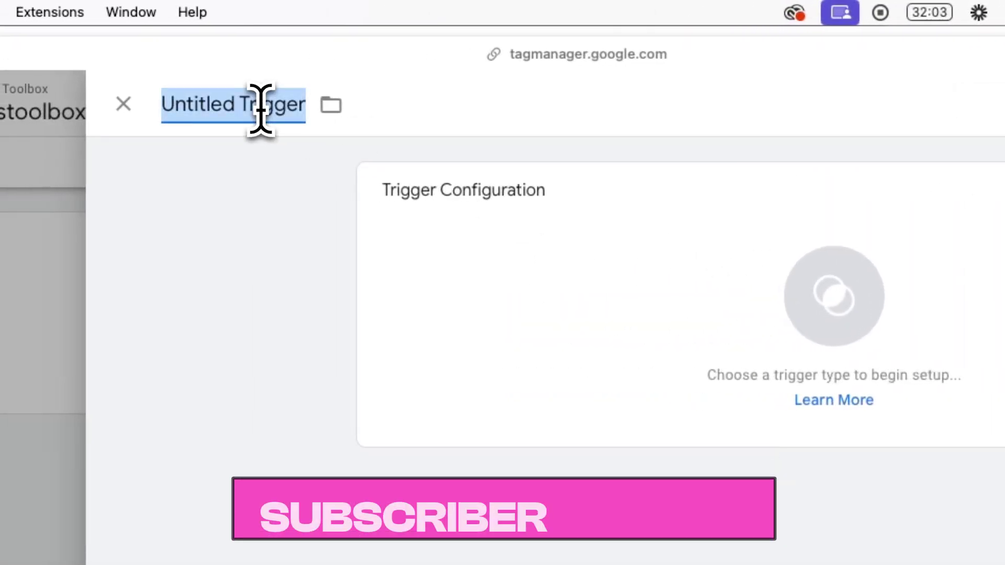
type("Subscriber sign-up")
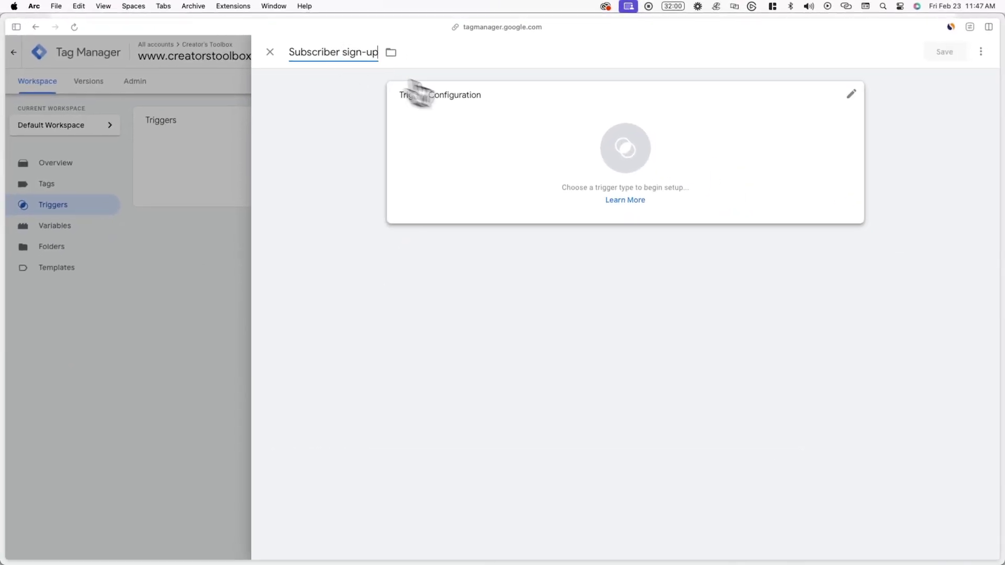
left_click(583, 146)
scroll(801, 278, "down", 1)
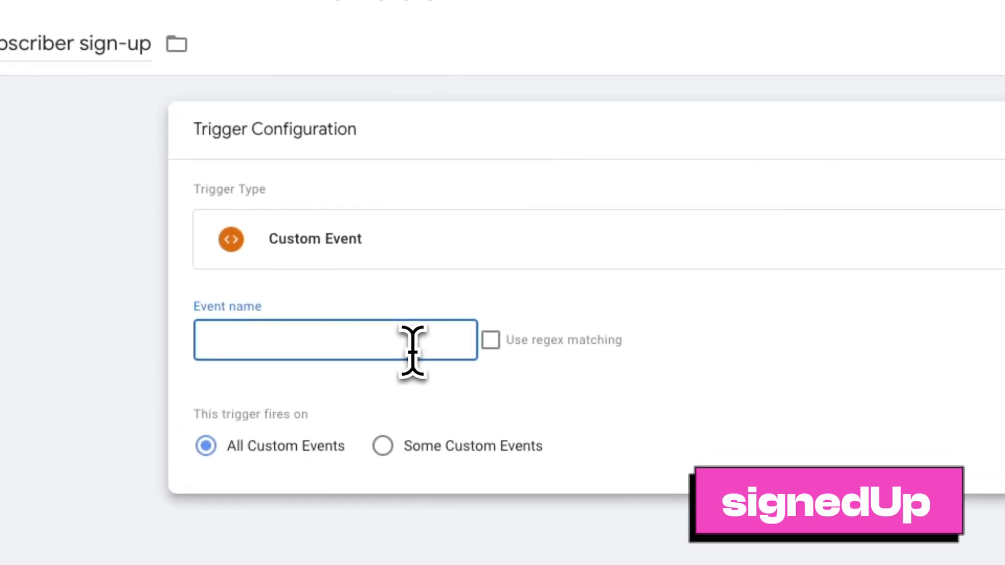
type("signedUp")
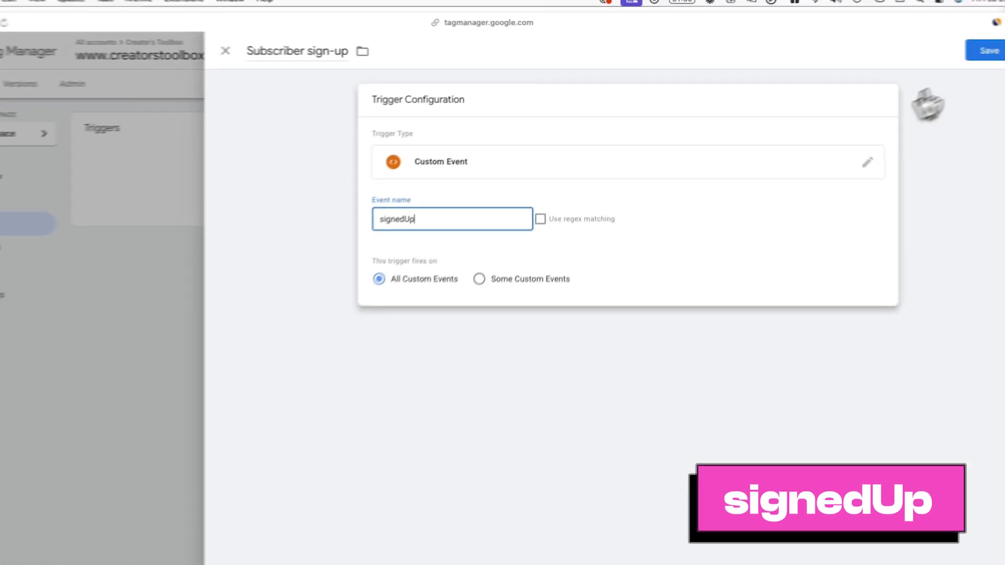
left_click(944, 54)
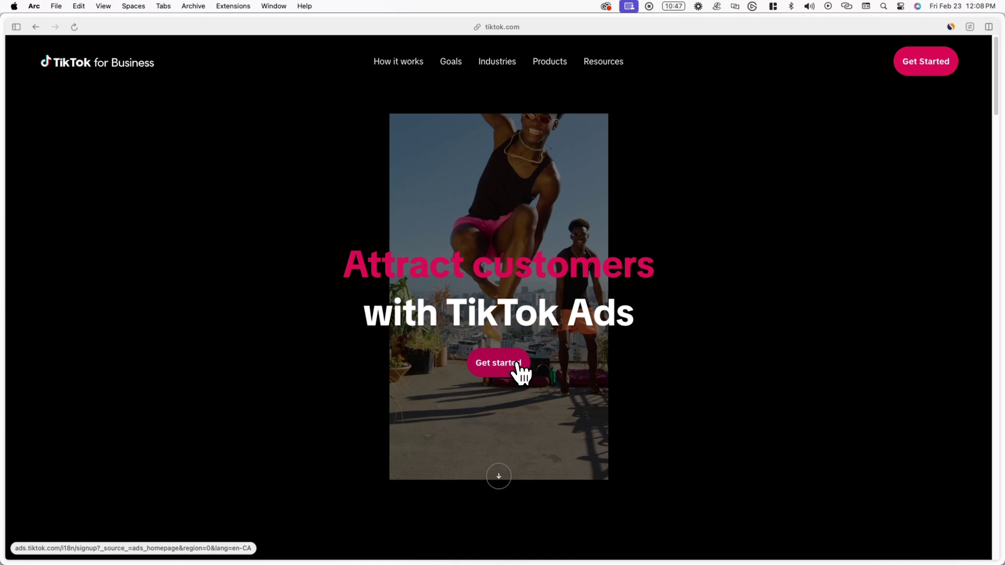
- Sign up for TikTok Ads as Creator's Toolbox, in the News industry, based in Canada
left_click(520, 372)
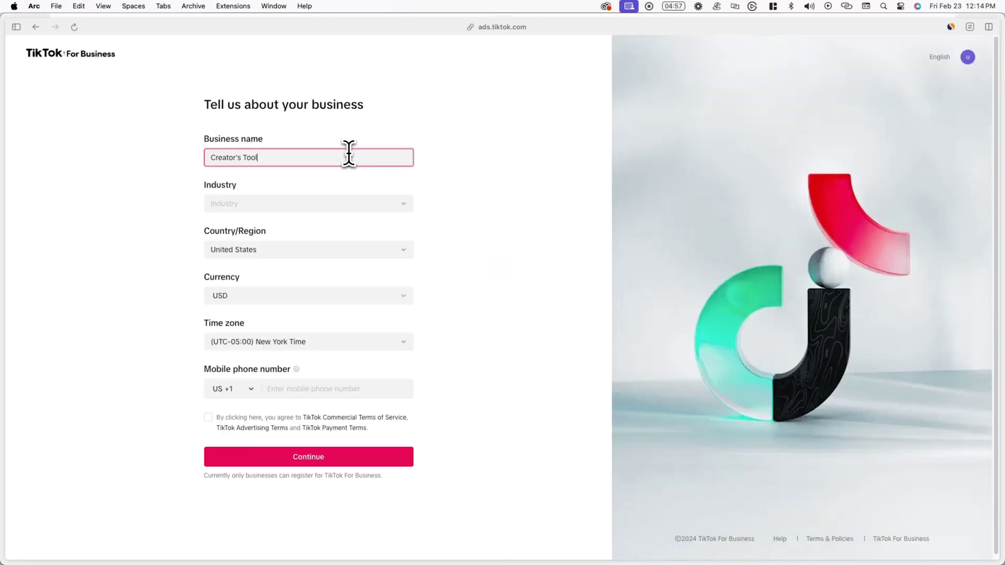
type("box")
left_click(339, 196)
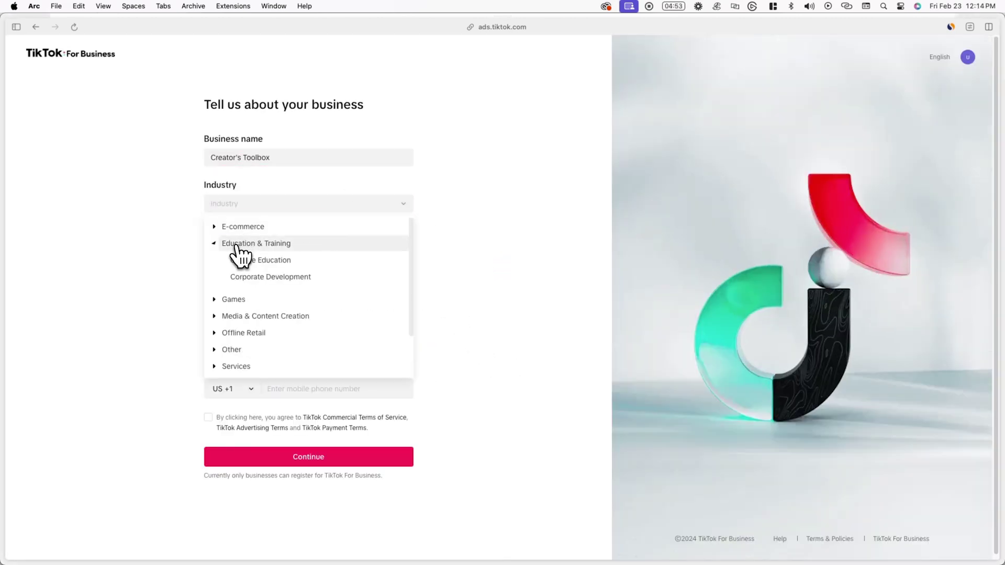
left_click(240, 203)
type("news")
left_click(250, 231)
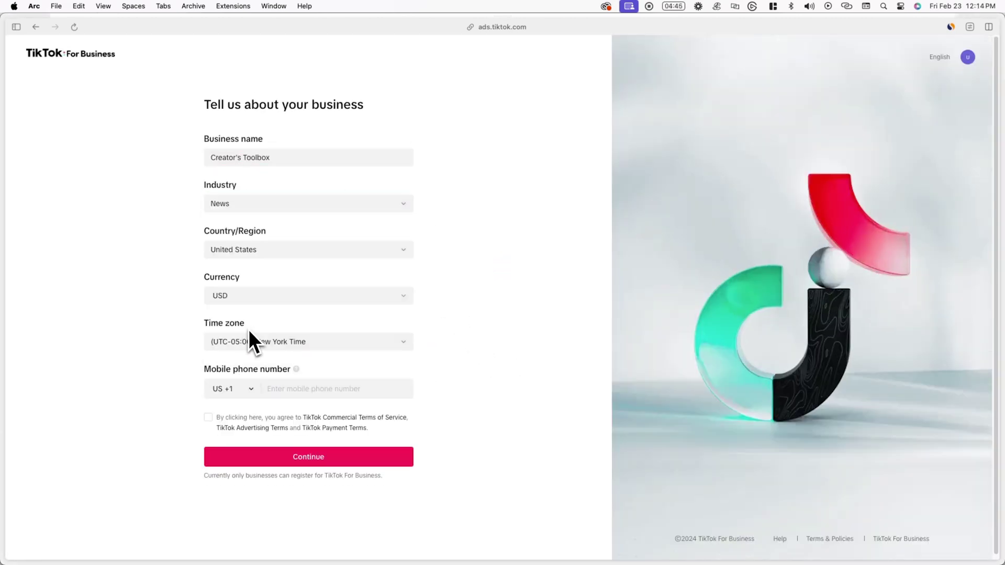
left_click(241, 249)
type("canada")
left_click(233, 281)
- Paste the phone number, accept the anti-discrimination ad policy, and choose Ontario to enter Ads Manager
key("super+v")
key("Tab")
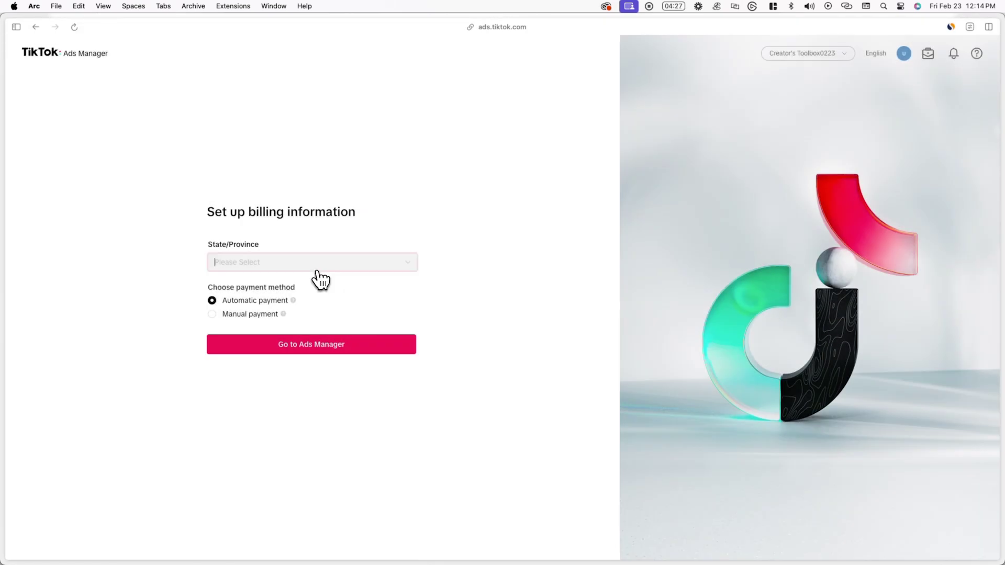
left_click(313, 264)
left_click(280, 353)
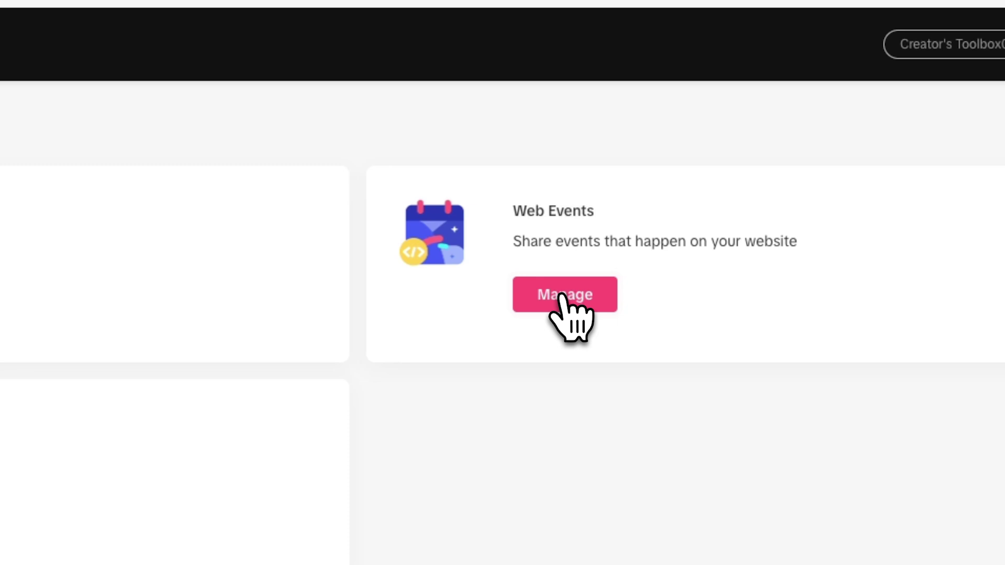
- Create a new Creator's Toolbox web pixel through the Google Tag Manager partner setup
left_click(562, 297)
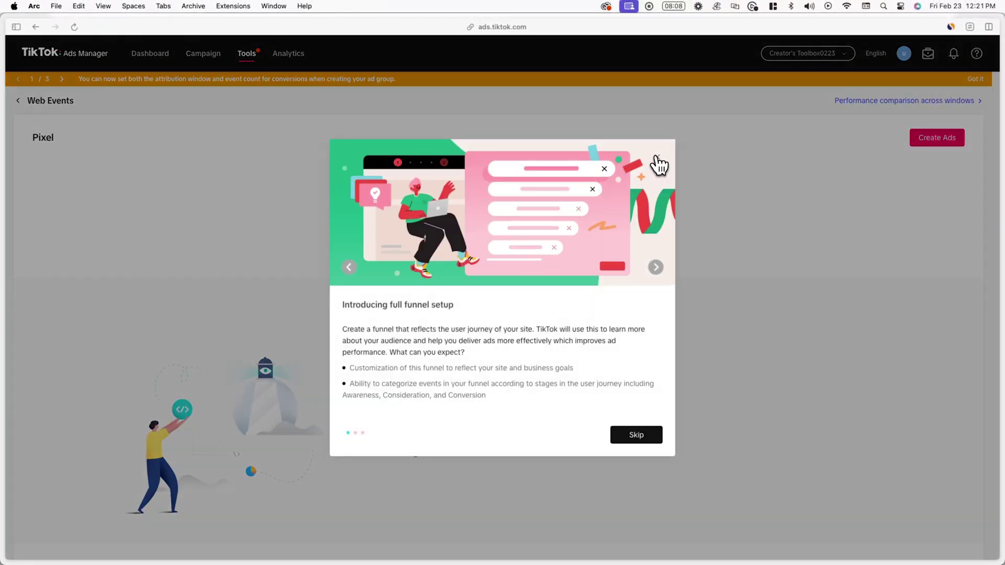
left_click(657, 157)
left_click(509, 211)
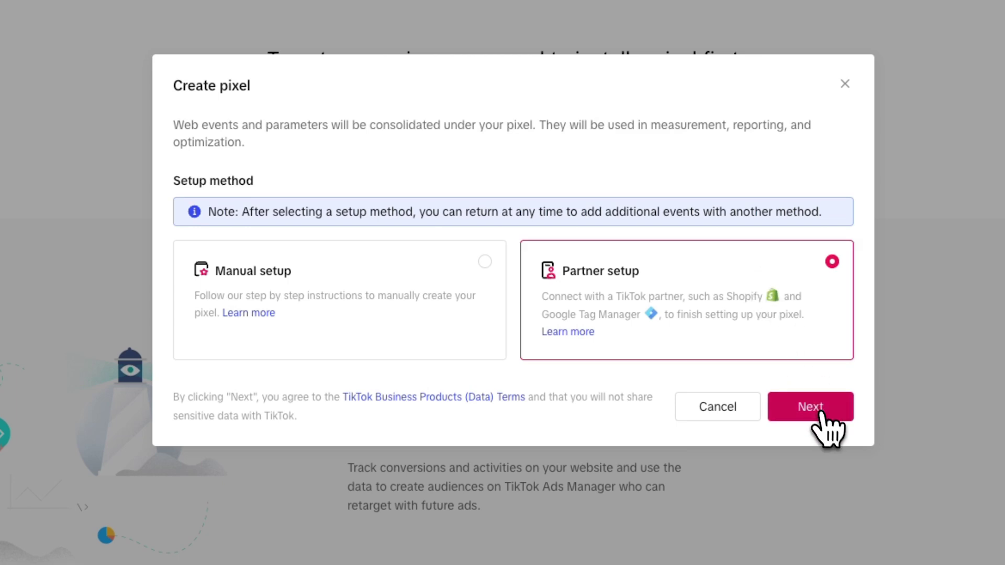
left_click(820, 414)
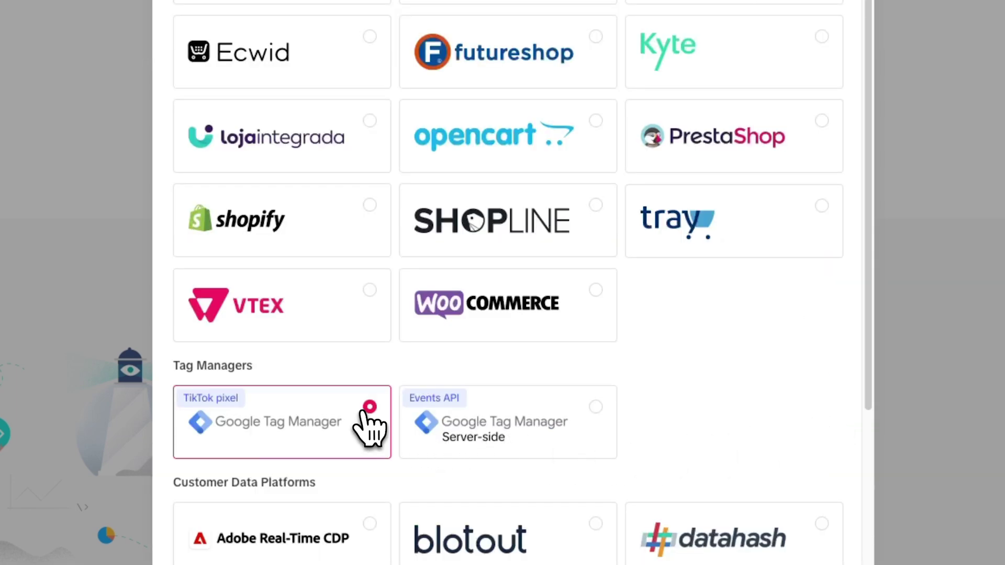
left_click(675, 531)
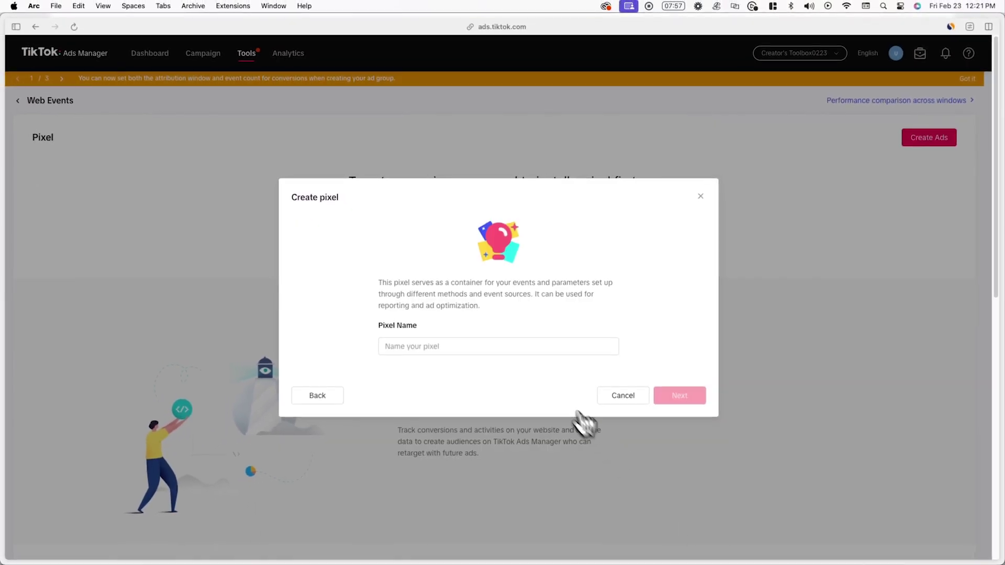
left_click(542, 347)
type("Creator's Toolbox")
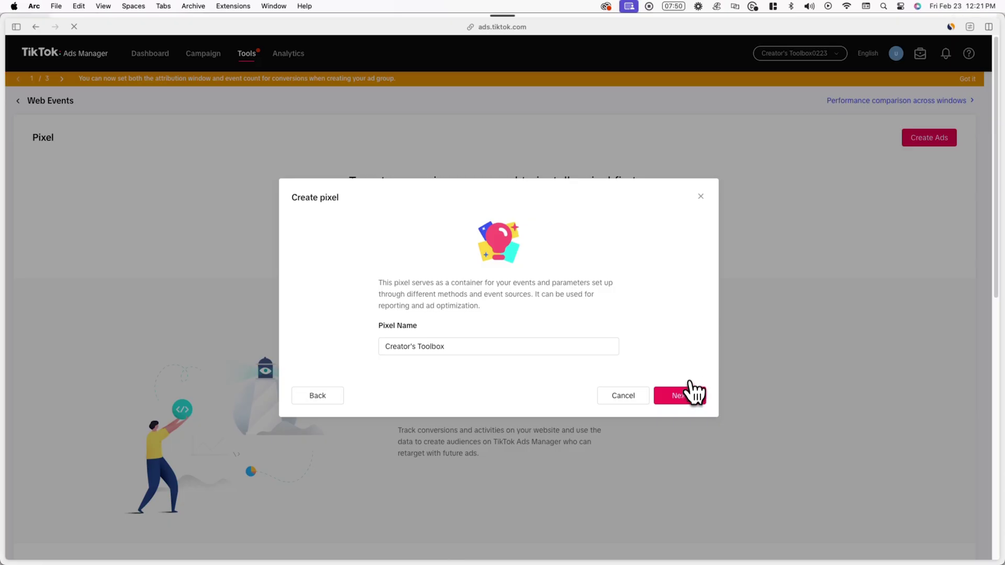
left_click(854, 462)
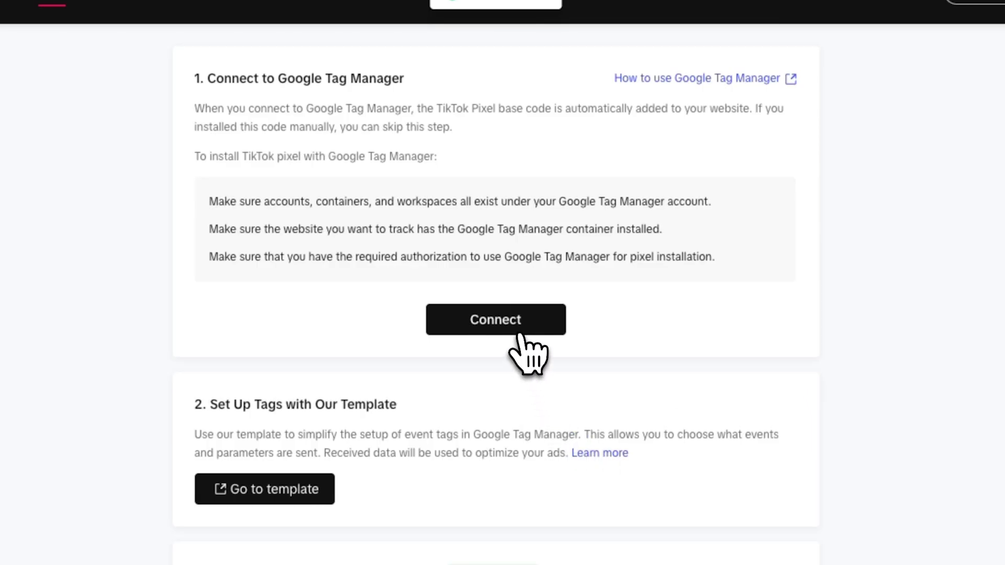
- Sign in with Google and link Creator's Toolbox, creatorstoolbox.co container and Default Workspace to the pixel
left_click(519, 333)
left_click(504, 424)
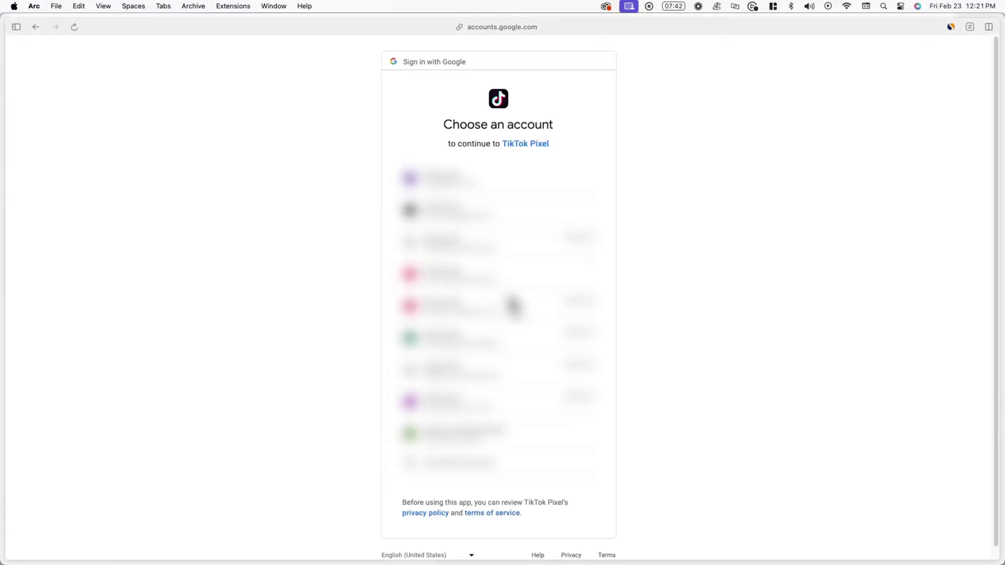
left_click(516, 434)
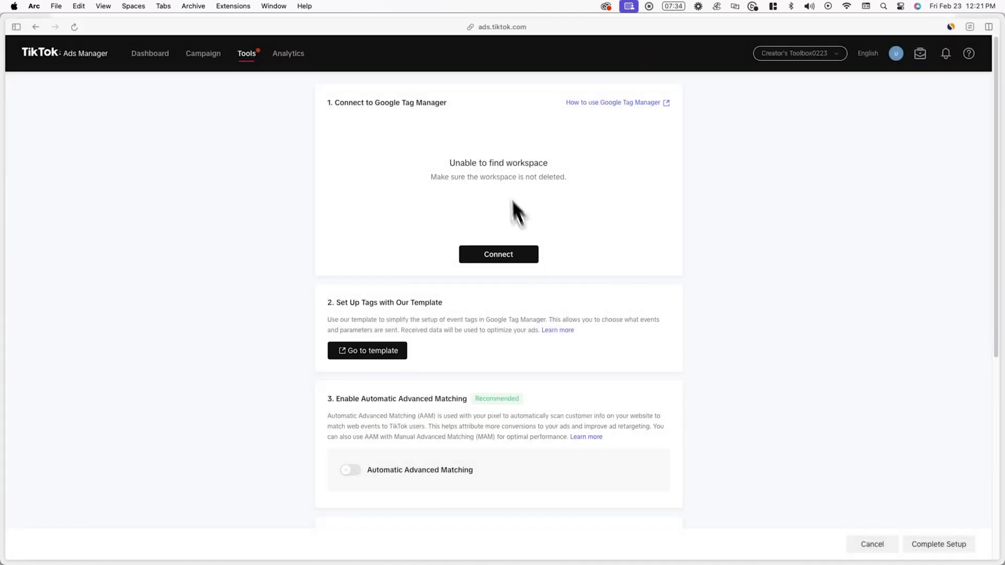
left_click(490, 253)
left_click(490, 336)
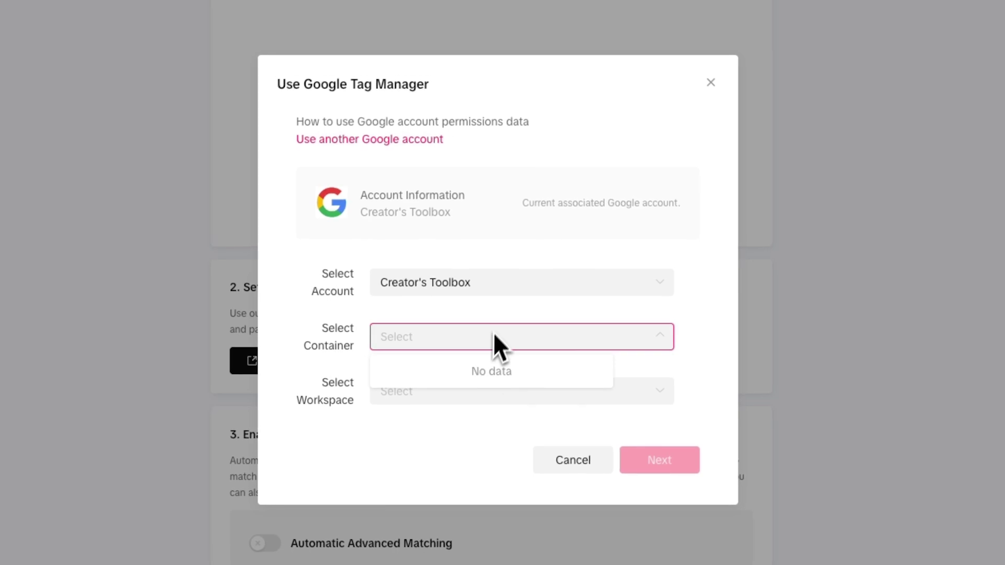
left_click(501, 300)
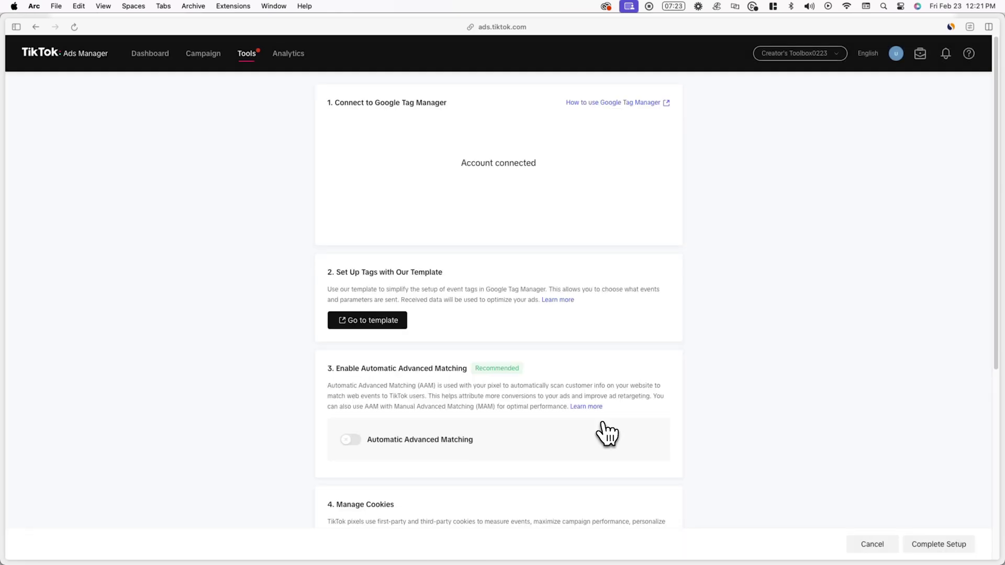
- Turn on Automatic Advanced Matching for the Creator's Toolbox pixel
scroll(606, 433, "down", 4)
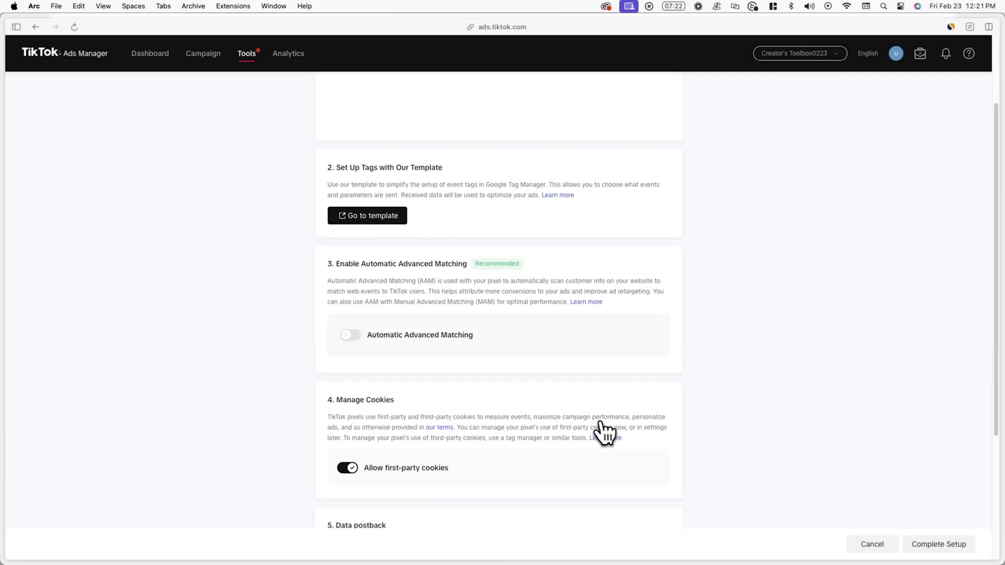
left_click(436, 214)
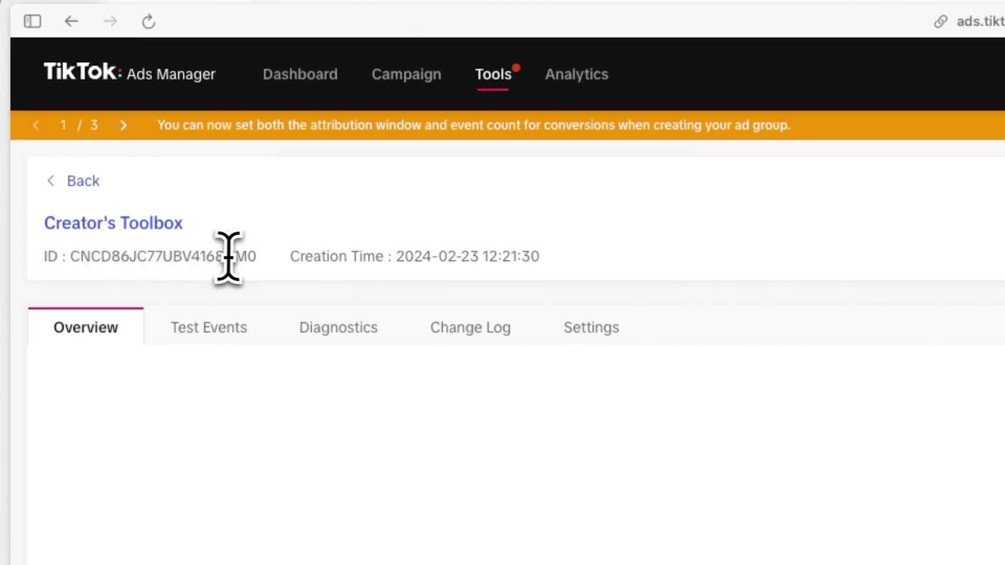
- Copy the TikTok pixel ID and save it in beehiiv's TikTok Pixel ID field
right_click(74, 256)
left_click(145, 302)
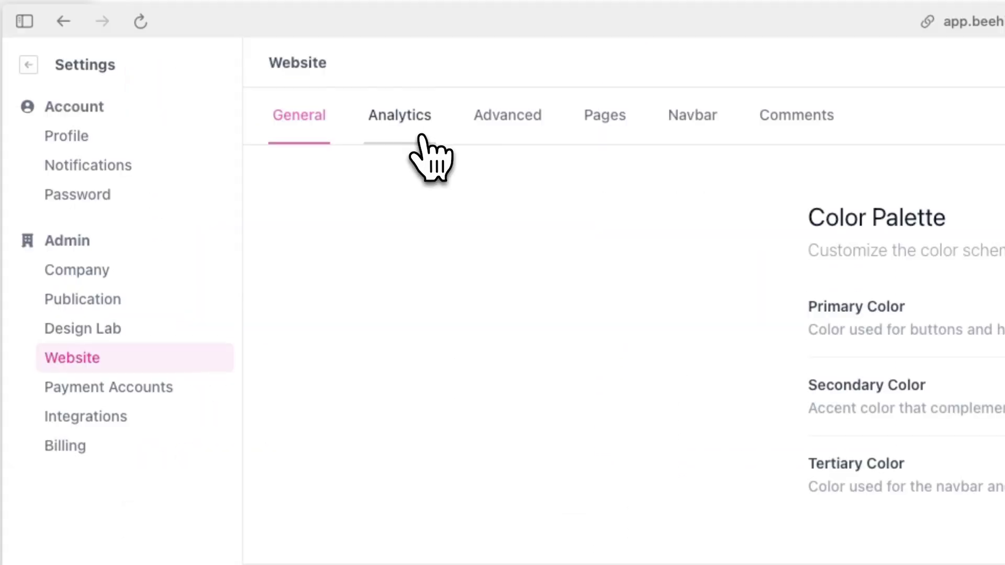
left_click(419, 137)
left_click(856, 348)
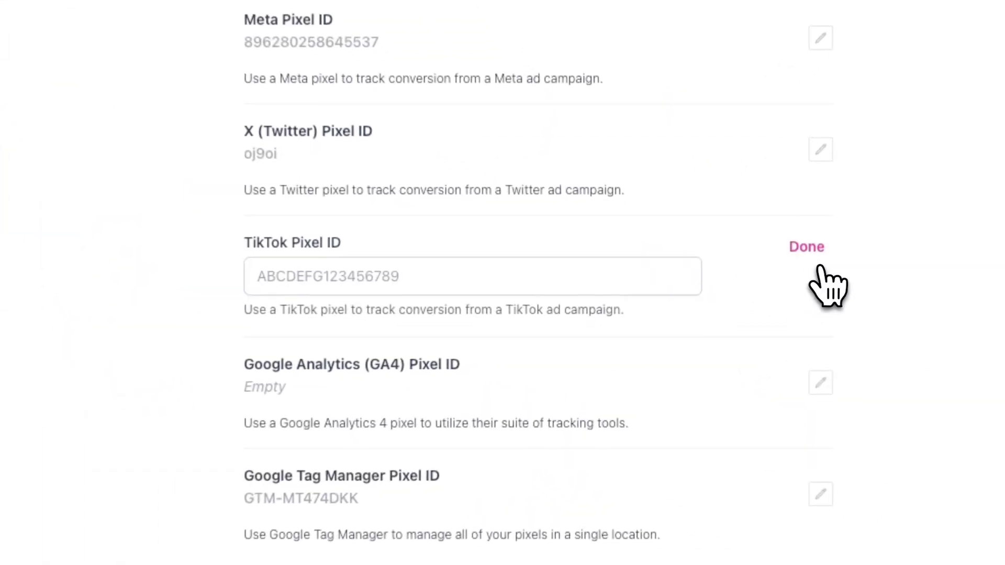
left_click(738, 364)
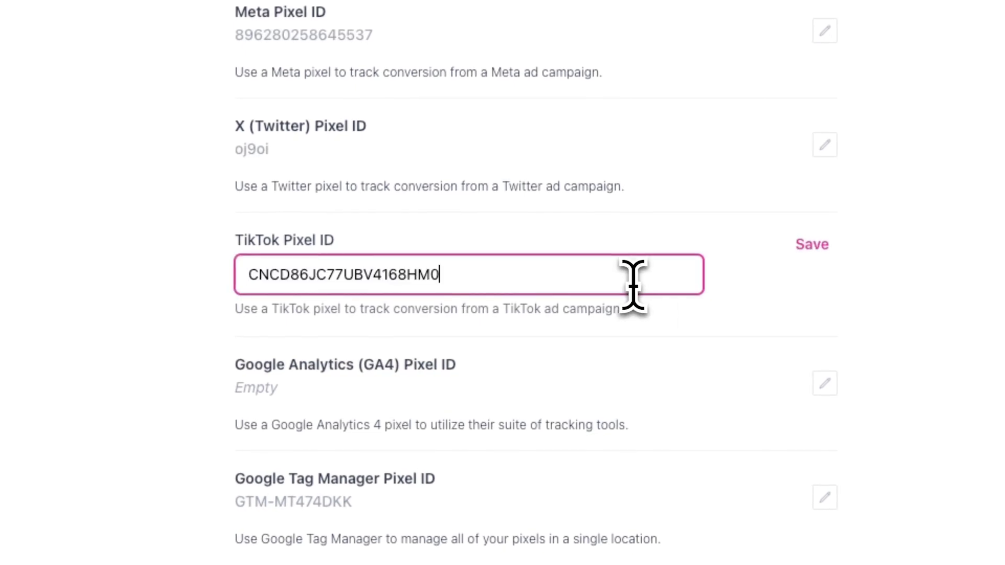
left_click(811, 245)
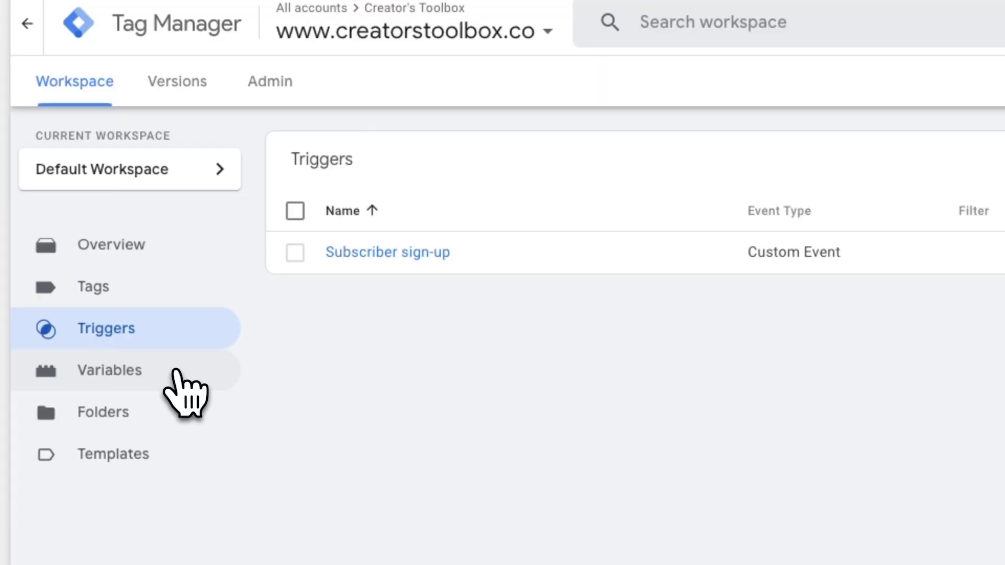
- Create a Constant variable named 'id - TikTok' holding the TikTok pixel ID
left_click(175, 372)
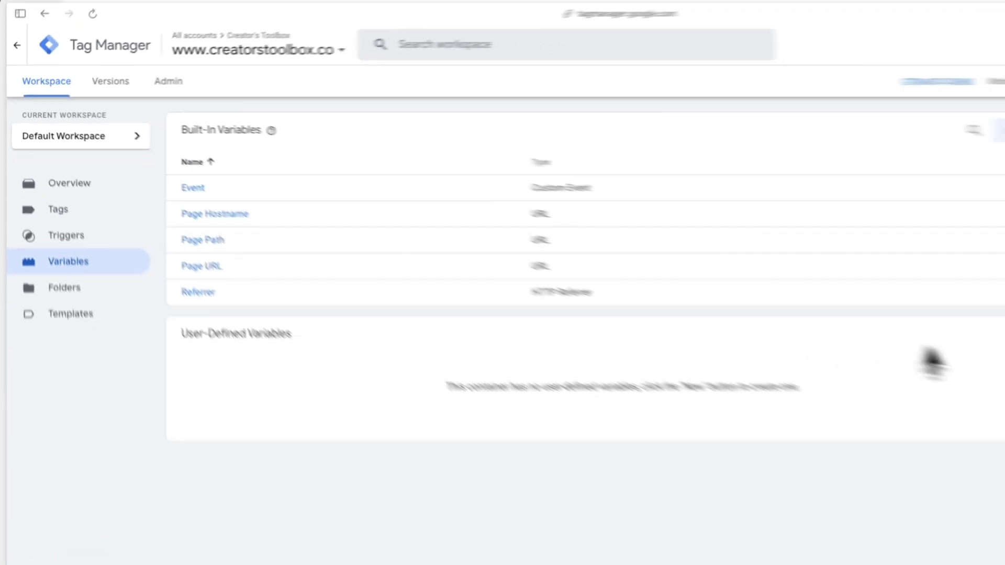
left_click(848, 303)
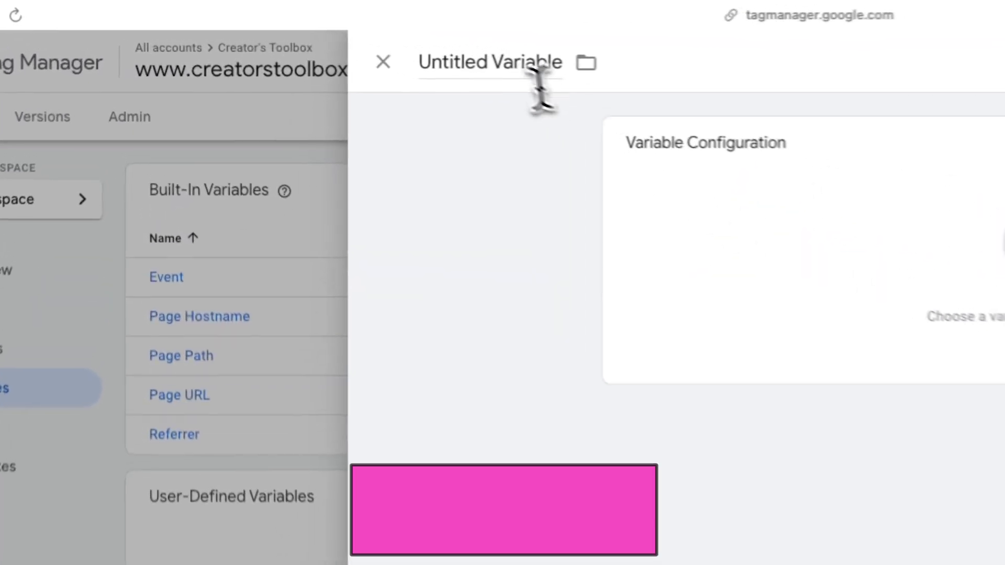
left_click(338, 55)
key("BackSpace")
type("id -")
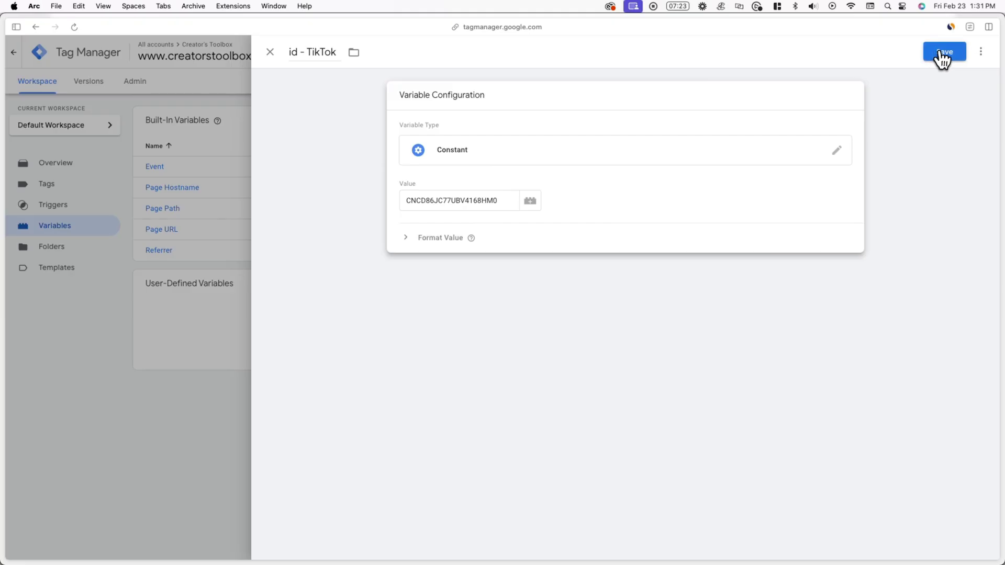
left_click(942, 52)
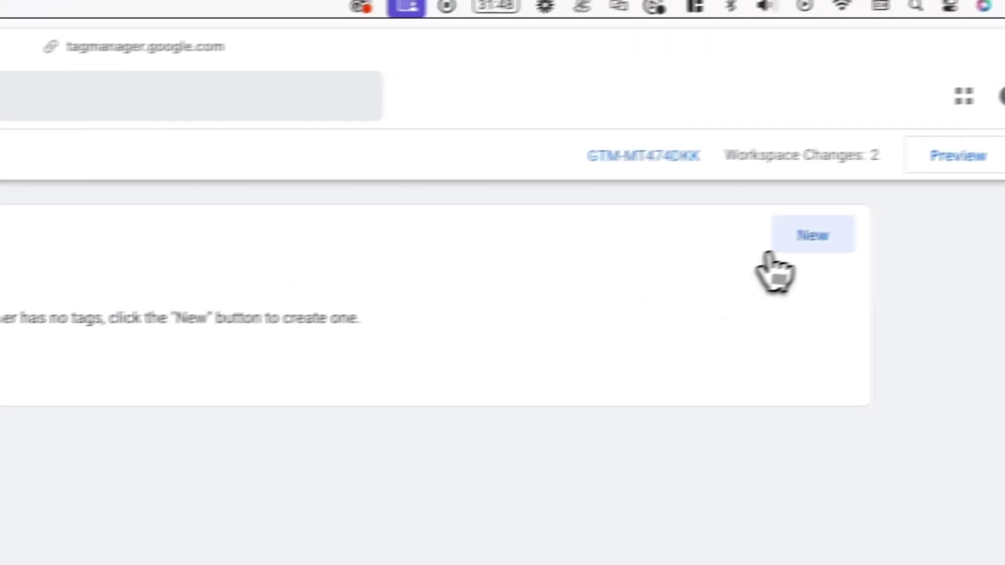
- Start a new tag and add the TikTok Pixel community template to the workspace as its type
left_click(812, 233)
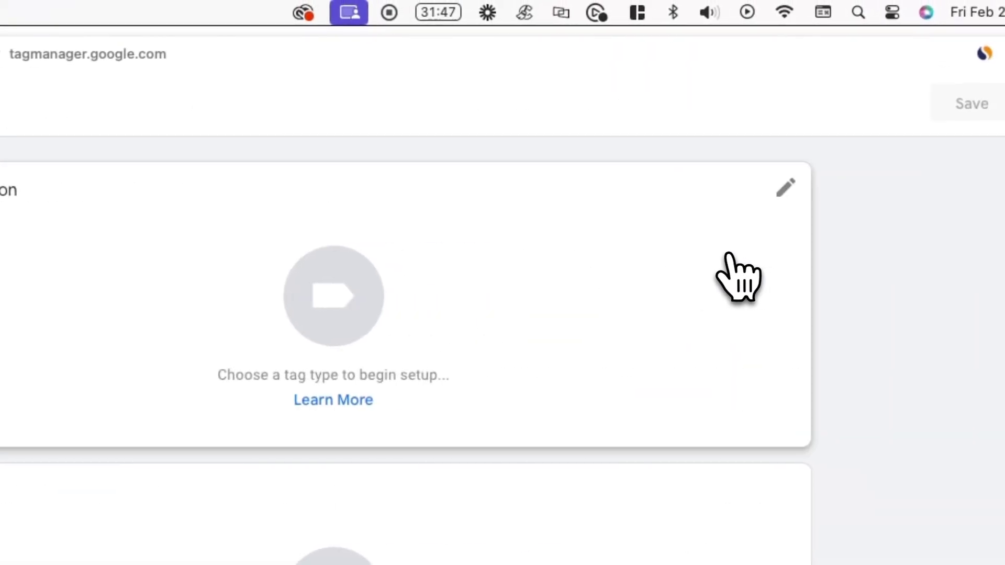
left_click(729, 255)
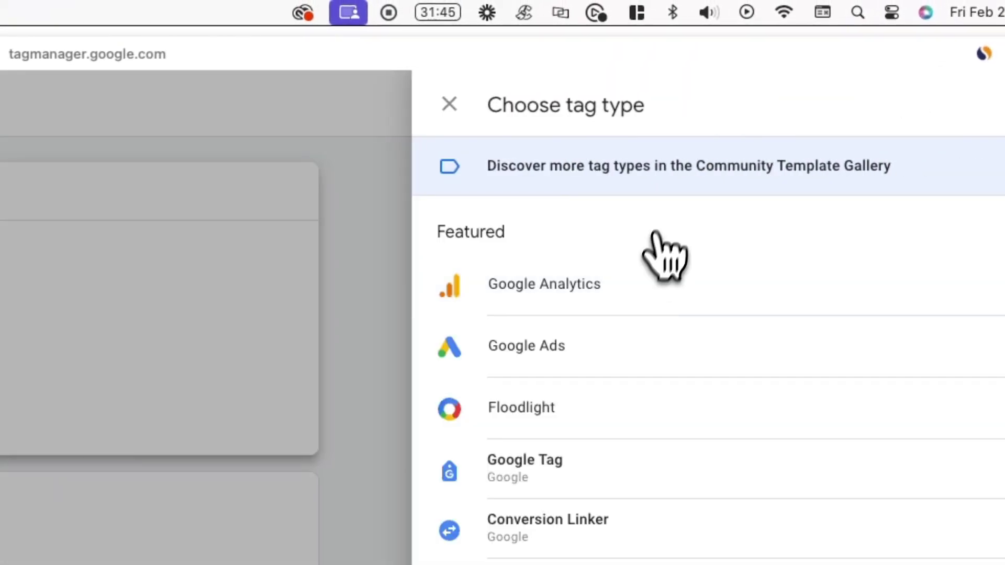
left_click(676, 181)
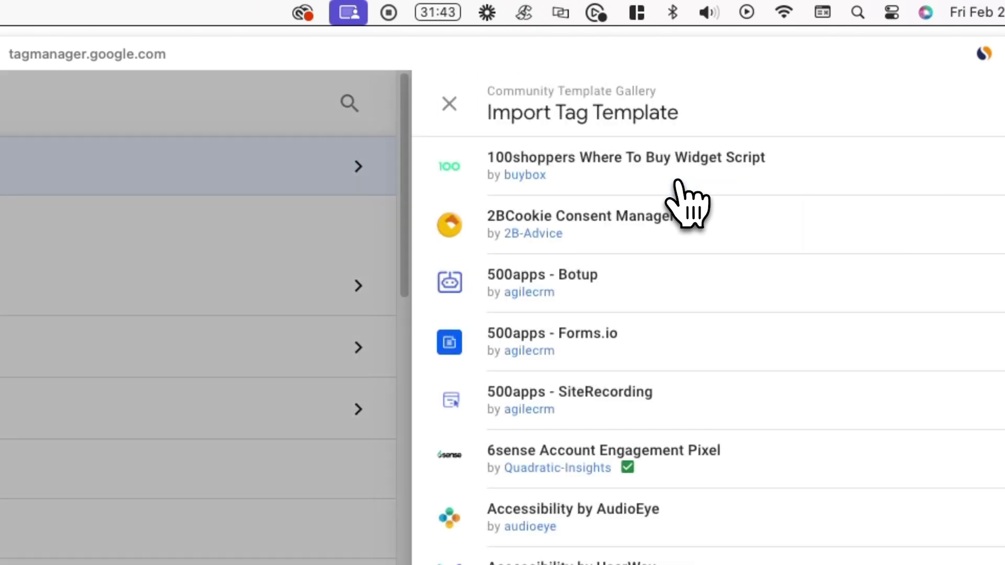
left_click(963, 102)
type("TikTok")
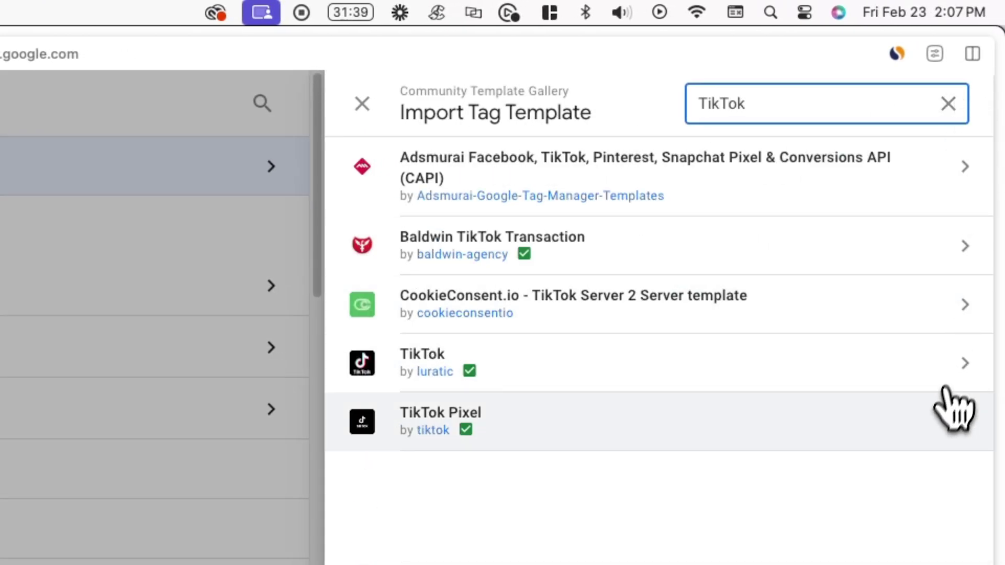
left_click(945, 413)
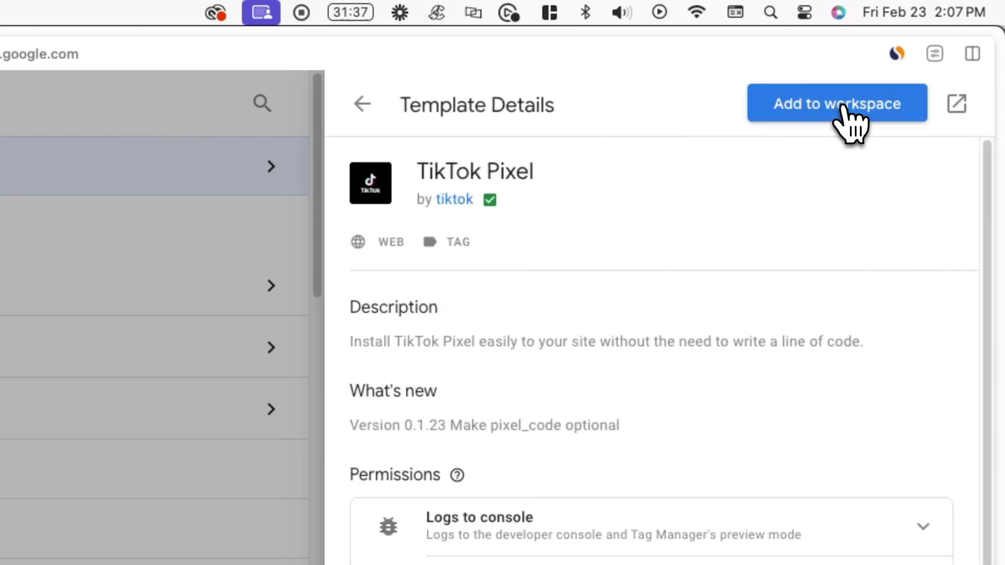
left_click(845, 105)
left_click(635, 278)
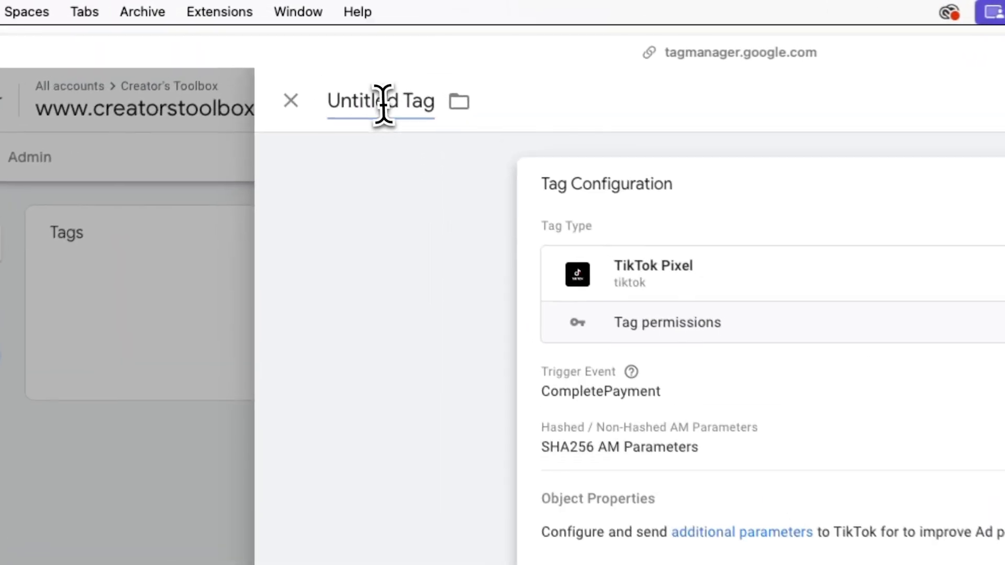
- Name the tag 'TikTok Event - Subscribe', with Pixel ID {{id - TikTok}} and Trigger Event Subscribe
left_click(384, 104)
type("TikTok Event")
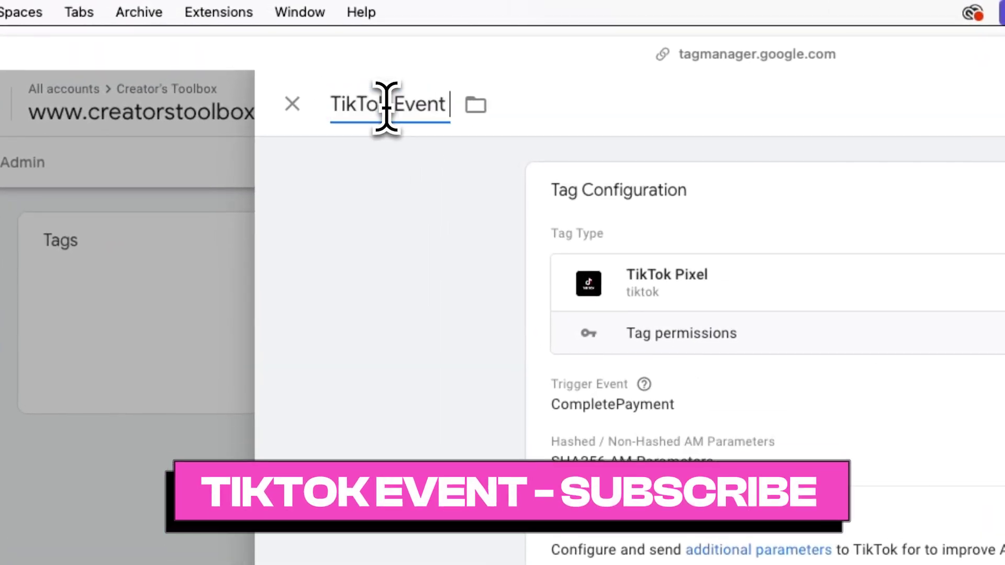
type(" - Subscribe")
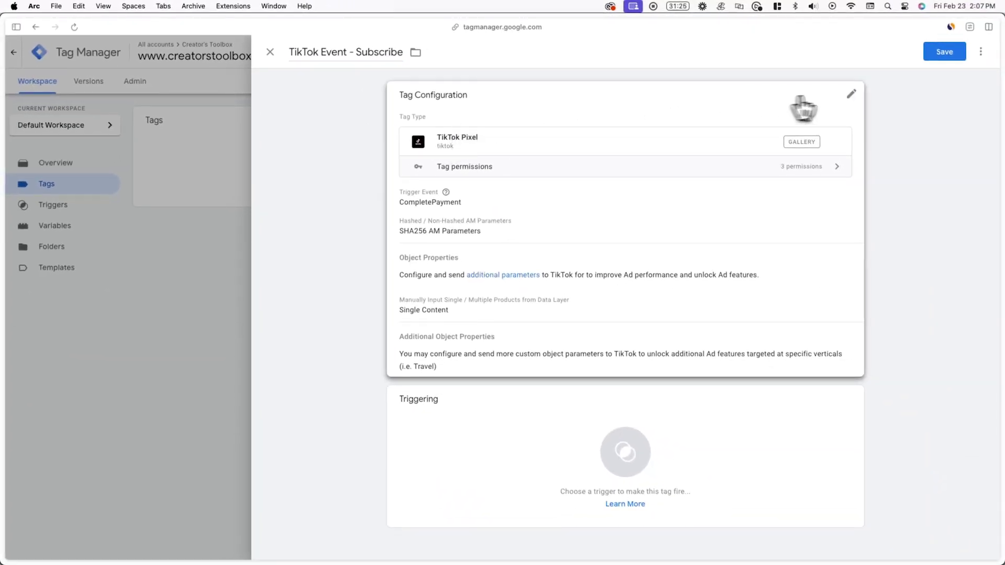
left_click(860, 101)
left_click(497, 238)
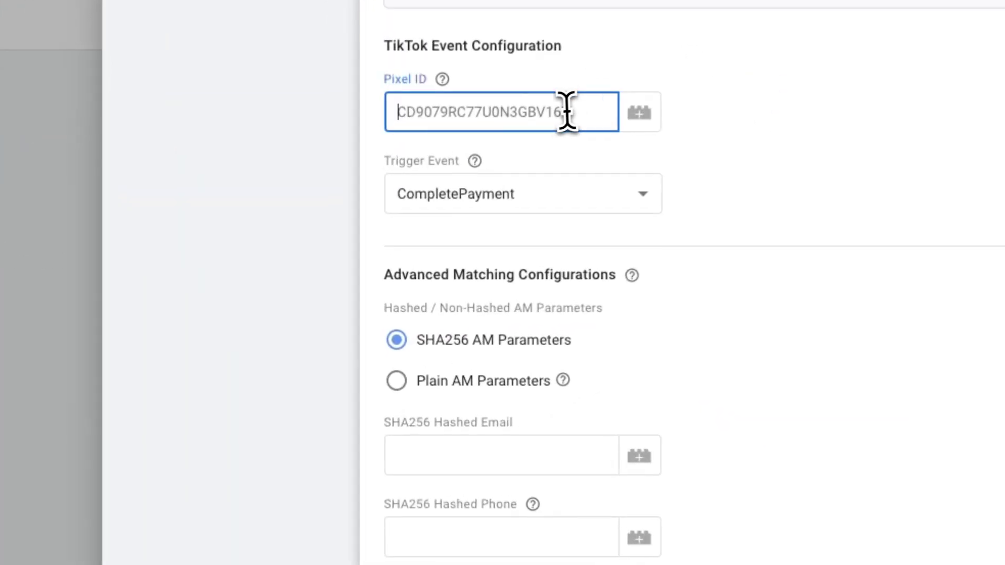
type("{{")
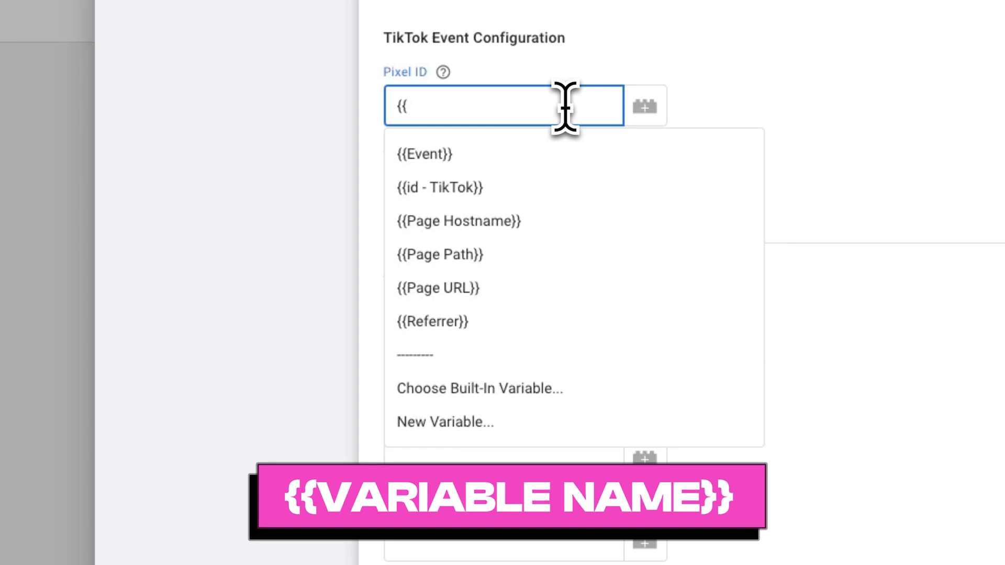
left_click(569, 209)
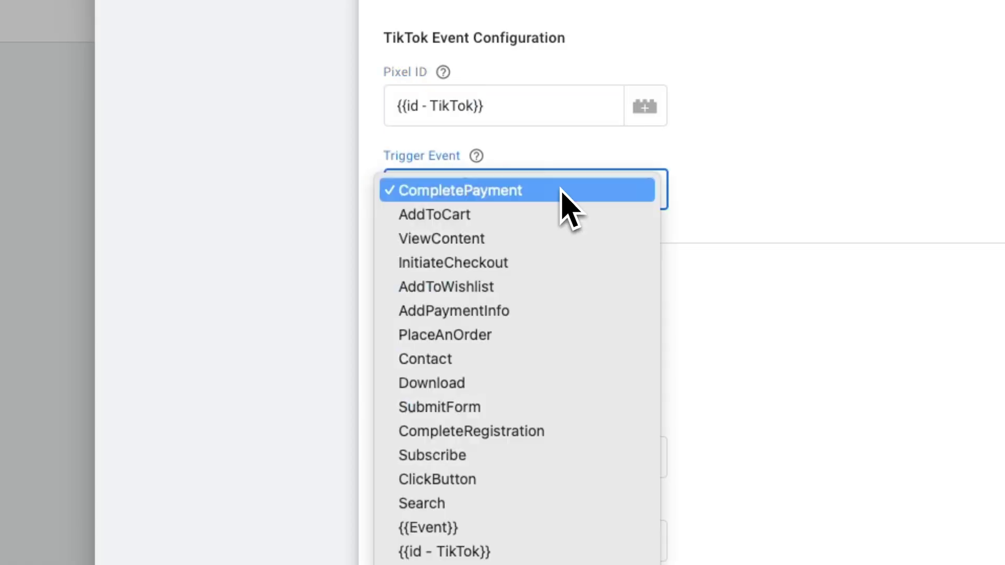
left_click(489, 456)
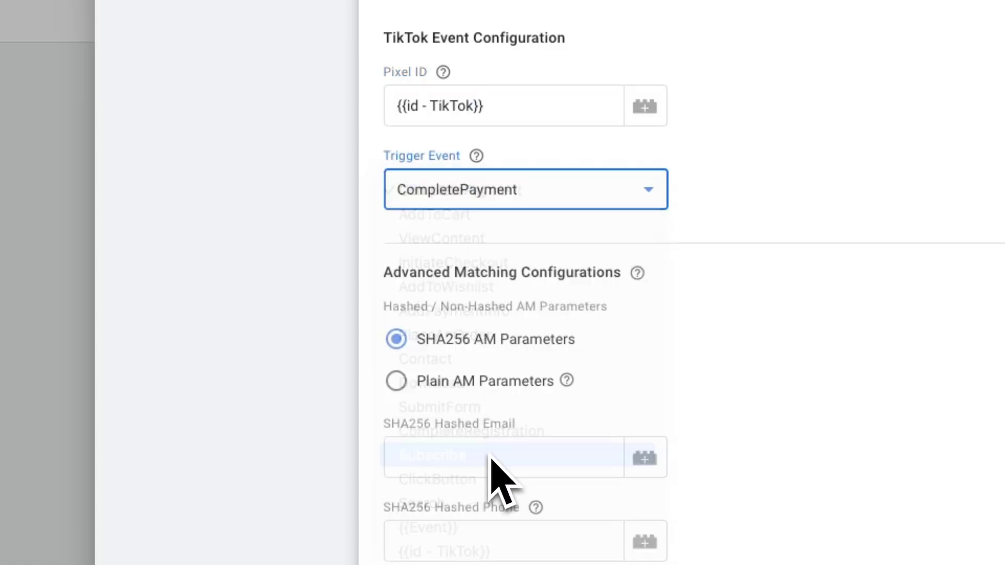
scroll(475, 444, "down", 5)
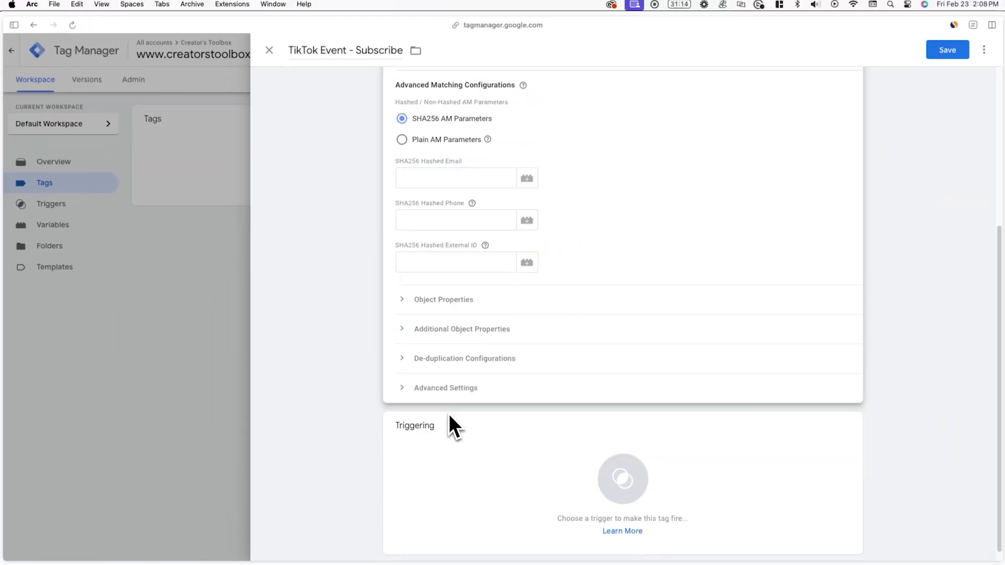
- Set the TikTok Event - Subscribe tag to fire on Subscriber sign-up and save it
left_click(605, 431)
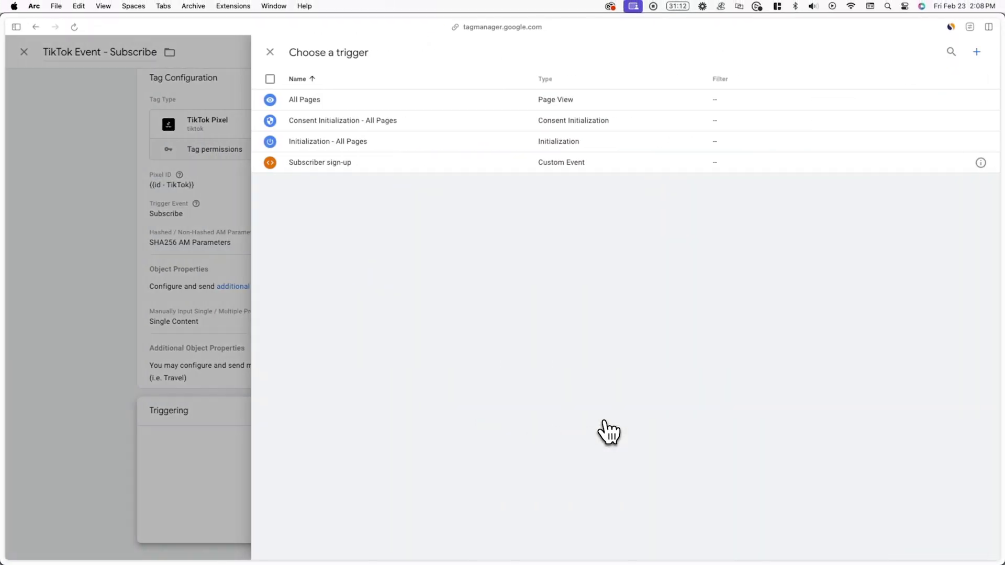
left_click(512, 300)
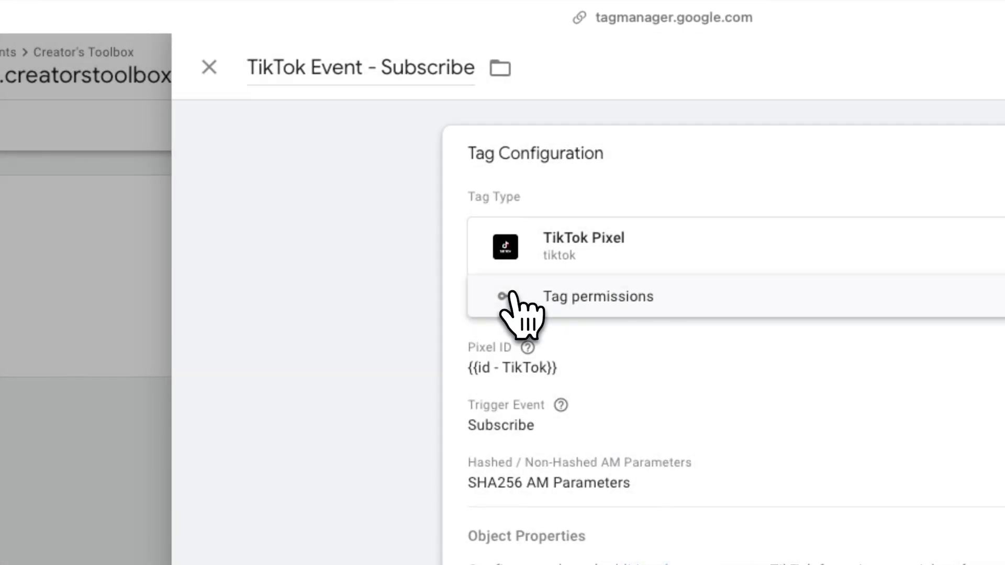
left_click(987, 53)
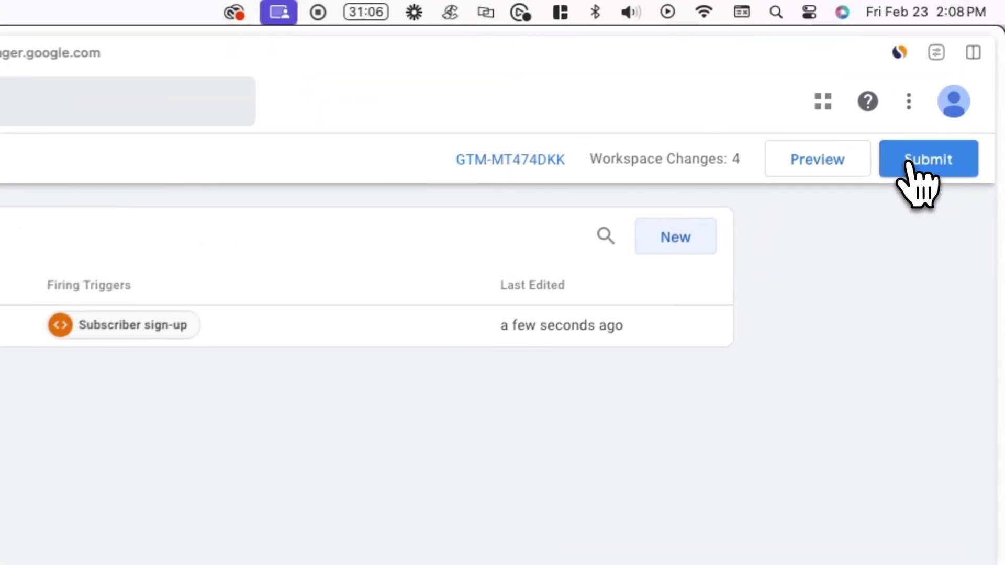
- Submit and publish the workspace changes as a new container version
left_click(958, 83)
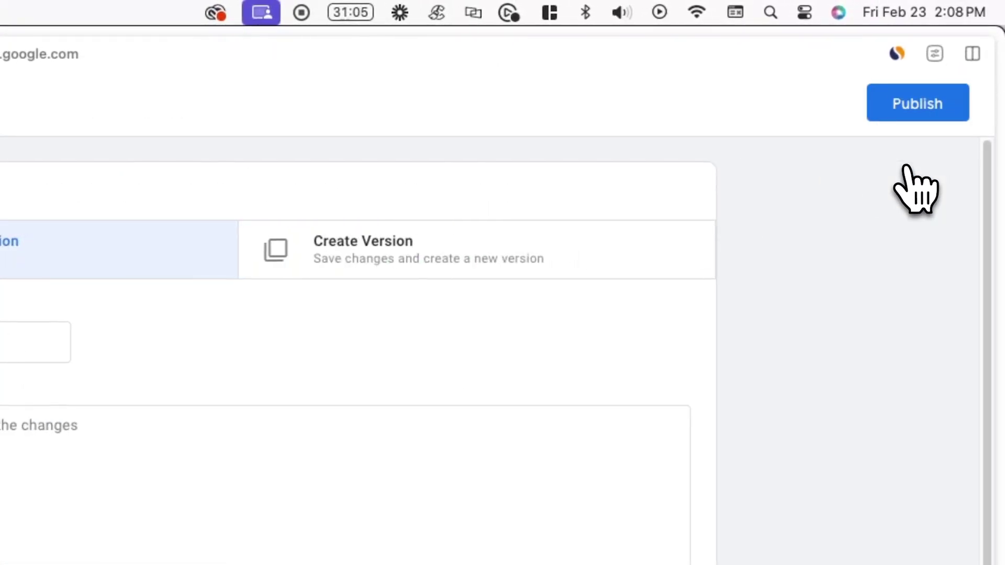
left_click(918, 104)
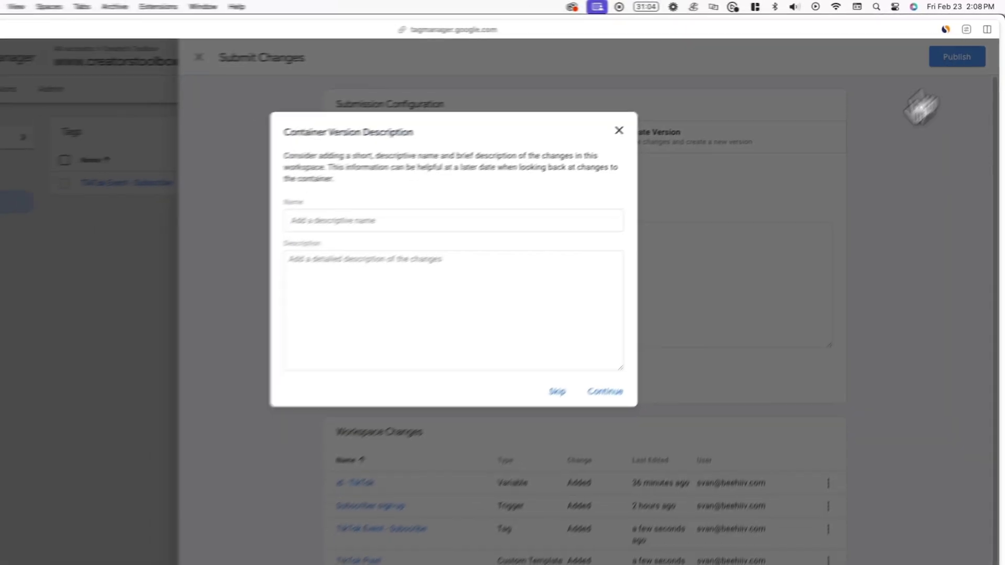
left_click(653, 356)
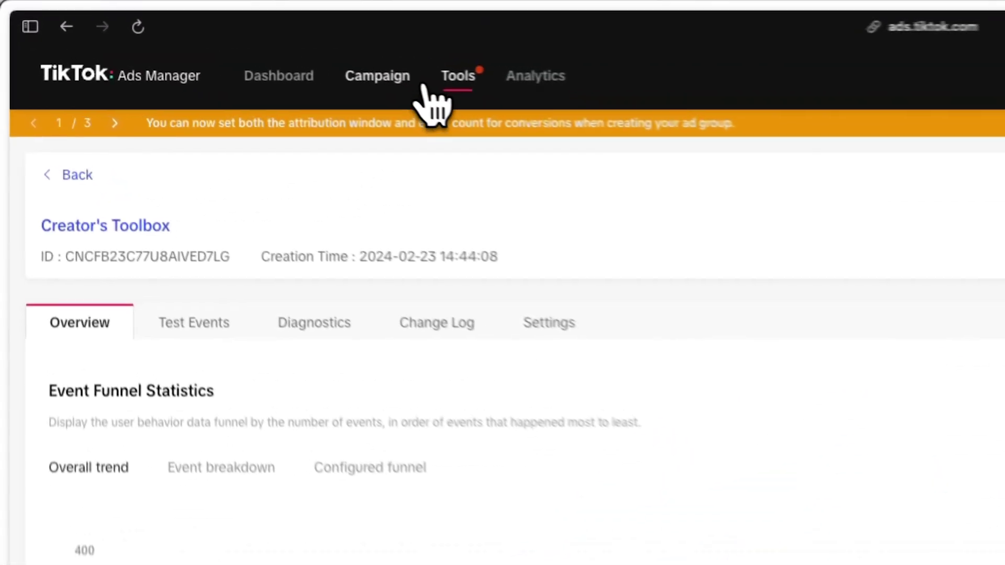
- Start a new TikTok campaign using Advanced create from the Campaign area
left_click(225, 56)
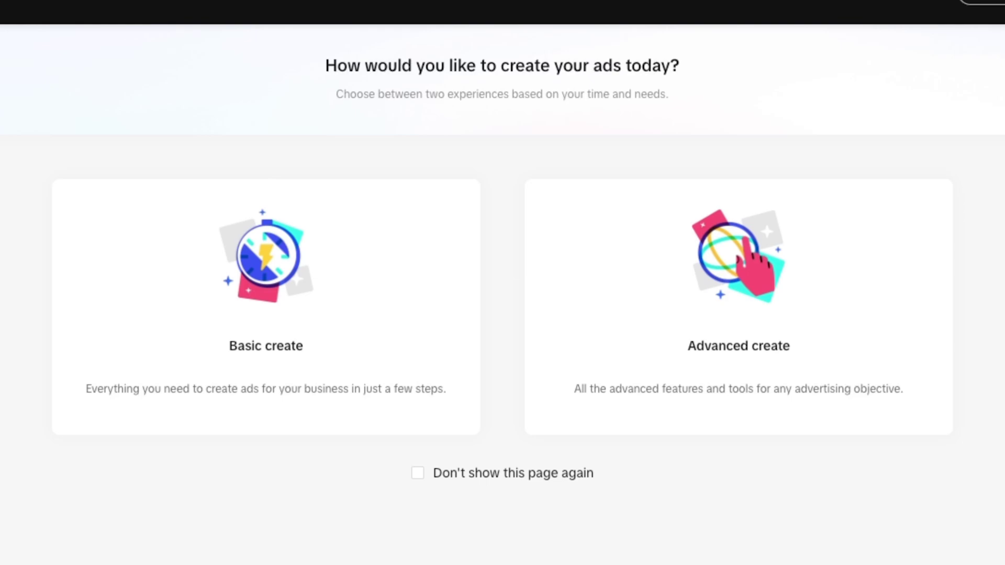
left_click(605, 259)
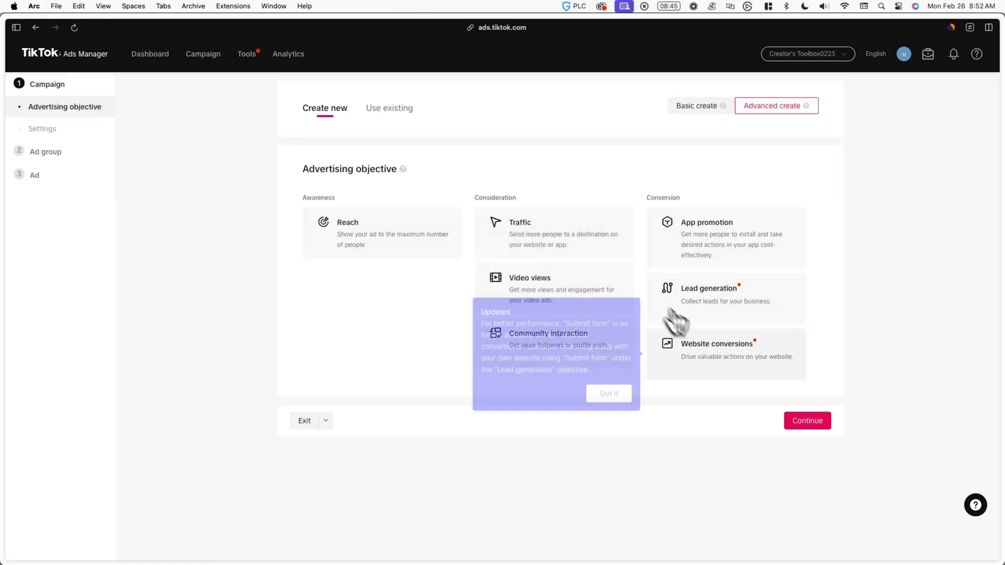
- Choose the Website conversions objective, optimizing for Subscribe on the Creator's Toolbox pixel
left_click(718, 361)
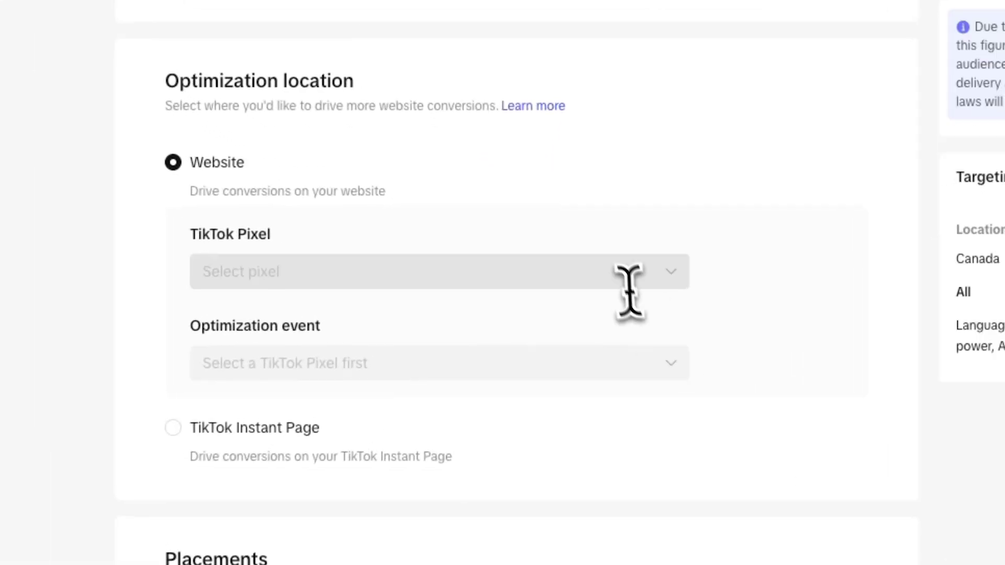
left_click(648, 271)
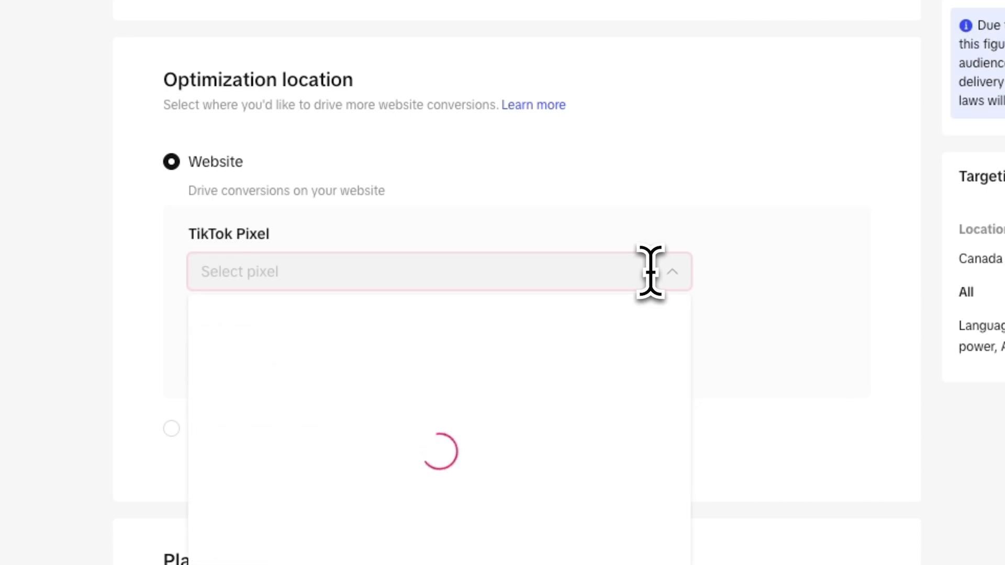
left_click(597, 345)
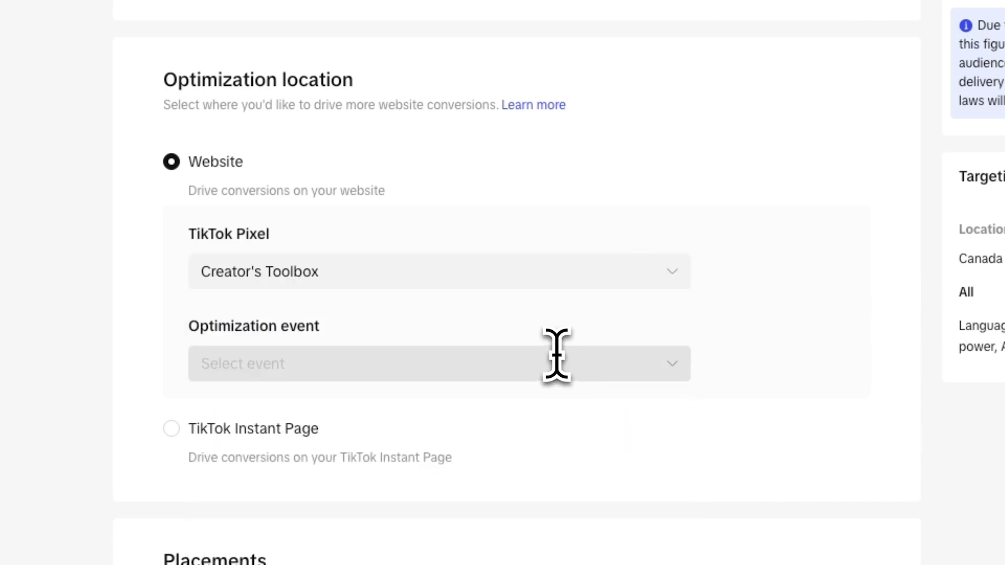
left_click(555, 356)
left_click(557, 416)
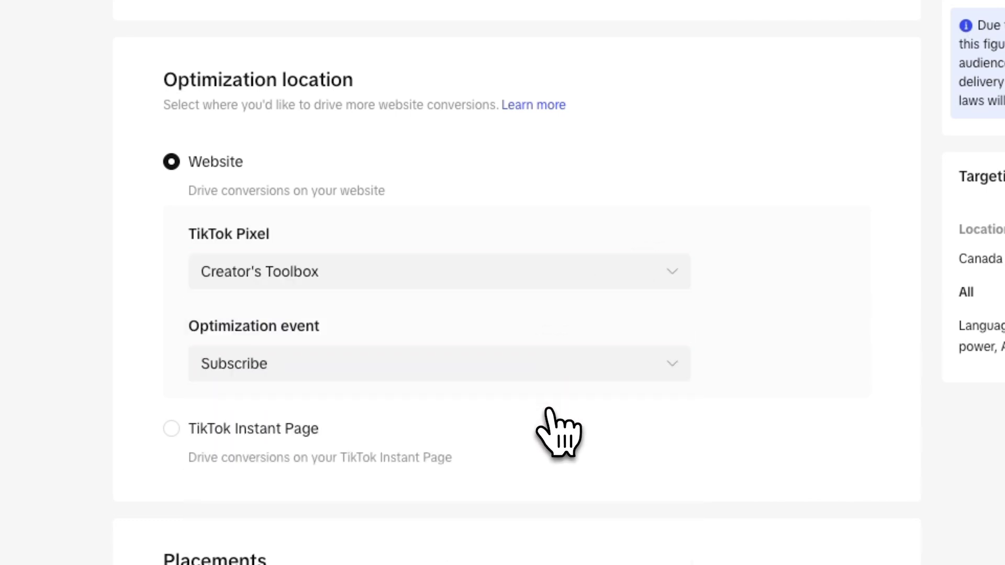